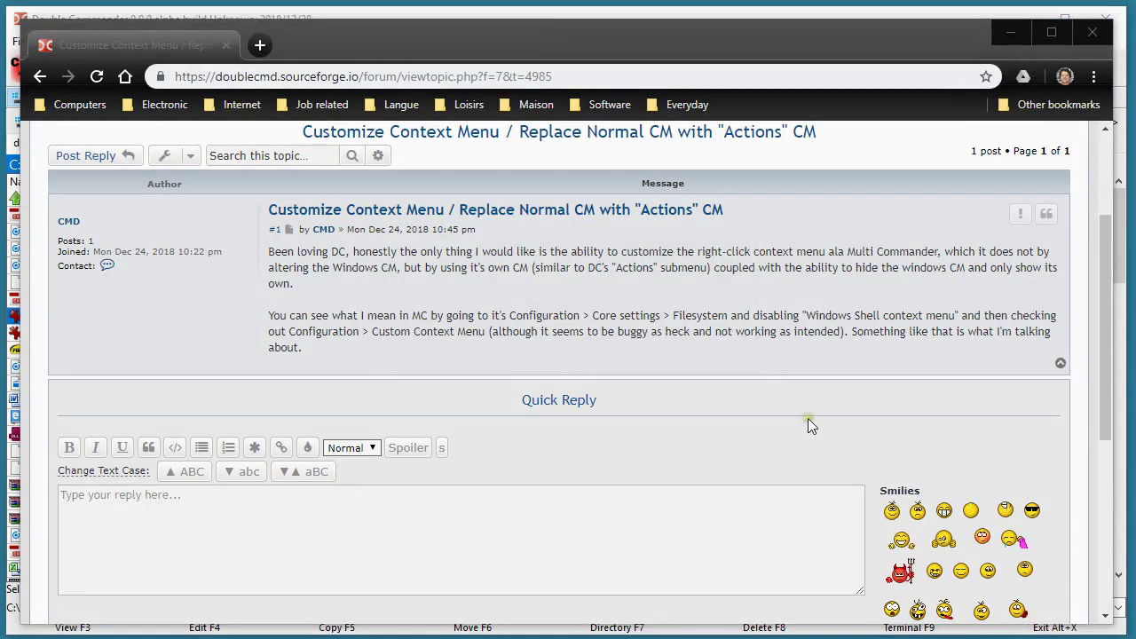
# Step: Highlight passages of the forum post, including the Multi Commander settings path, while reading
pyautogui.moveTo(82, 224)
pyautogui.mouseDown()
pyautogui.moveTo(61, 223)
pyautogui.moveTo(71, 220)
pyautogui.mouseUp()
pyautogui.click(92, 223)
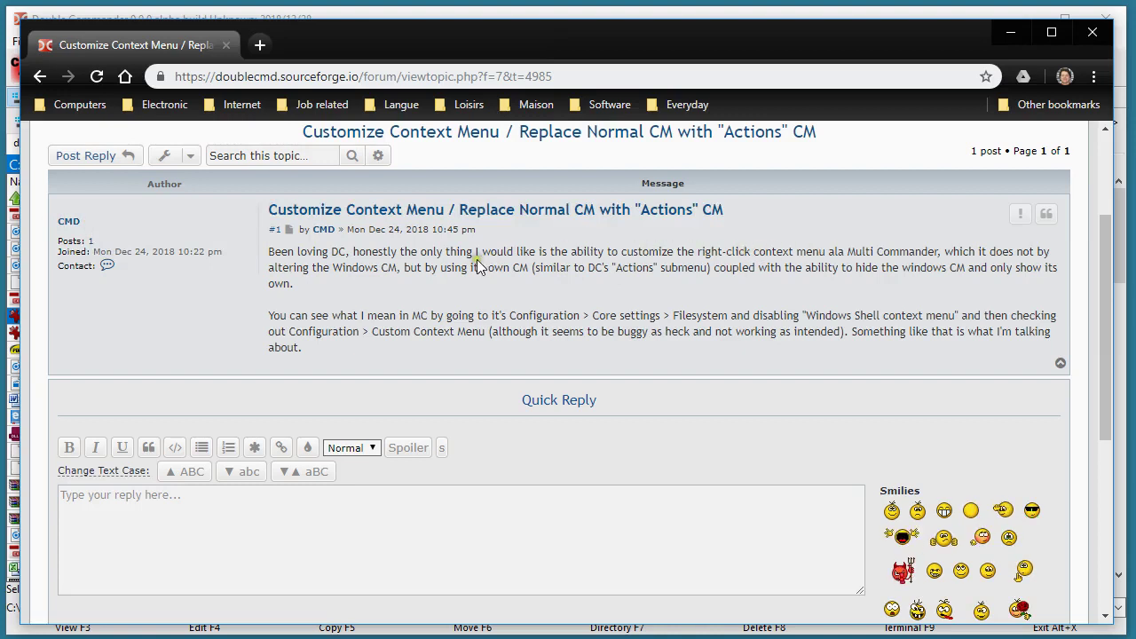
pyautogui.moveTo(503, 252); pyautogui.dragTo(572, 255)
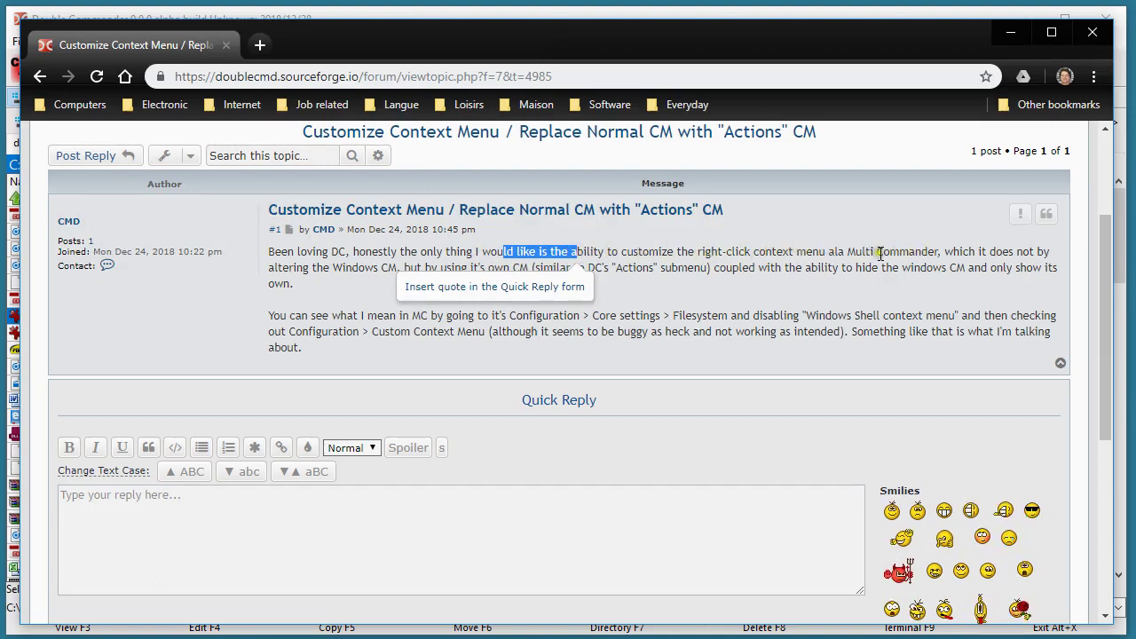
pyautogui.click(772, 312)
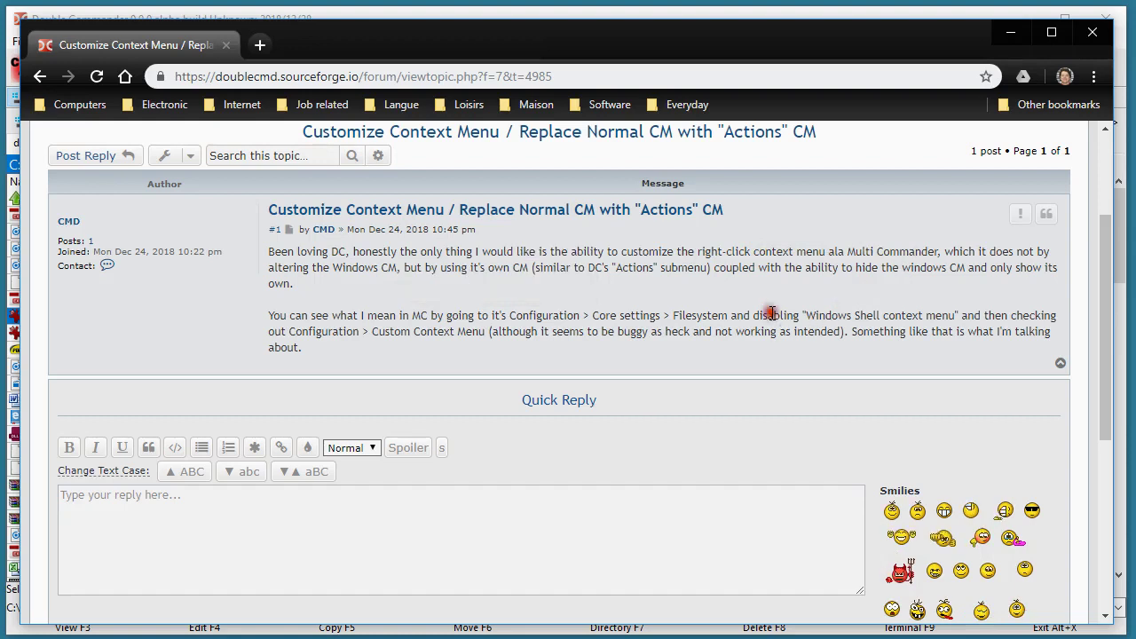
pyautogui.moveTo(405, 317); pyautogui.dragTo(840, 319)
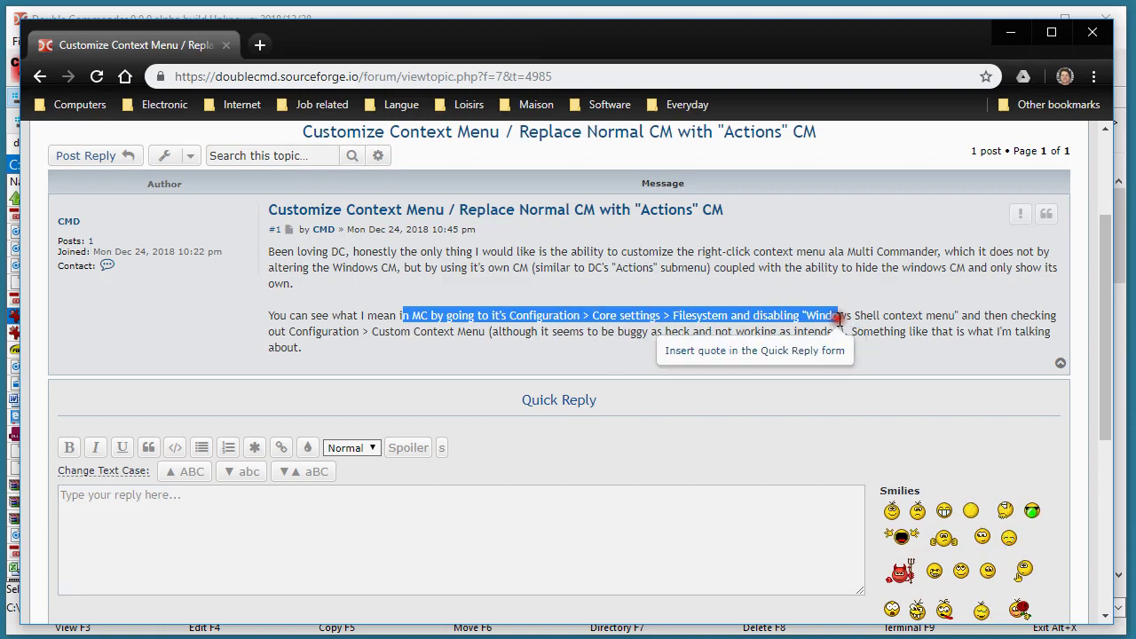
pyautogui.click(710, 287)
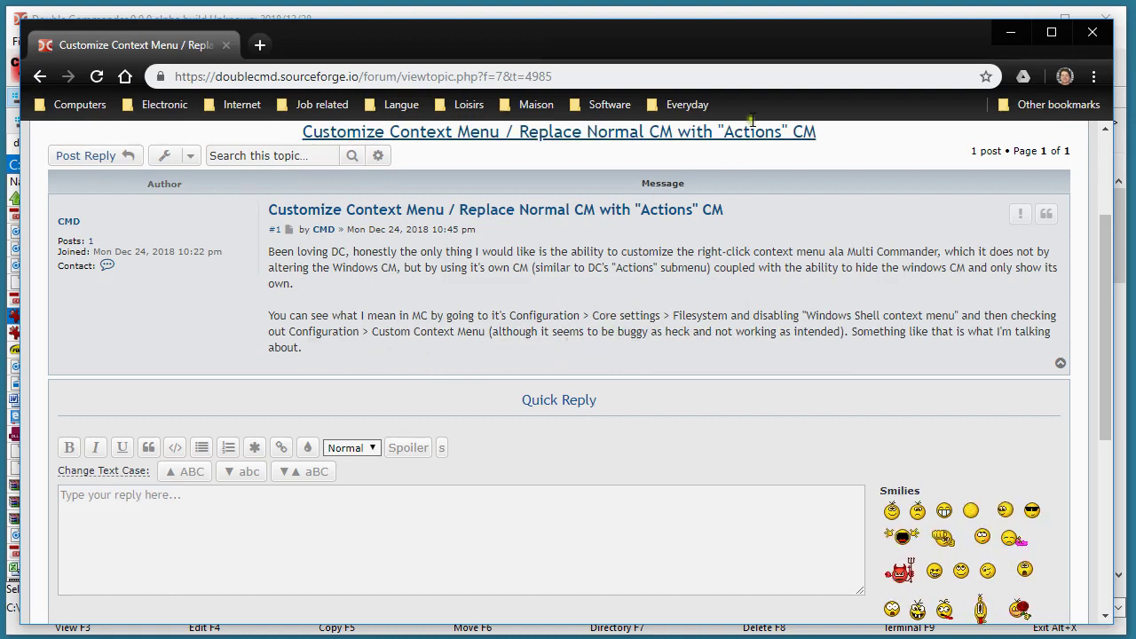
# Step: Switch to Double Commander and select the AEC Plan Elev Sample file
pyautogui.click(1008, 30)
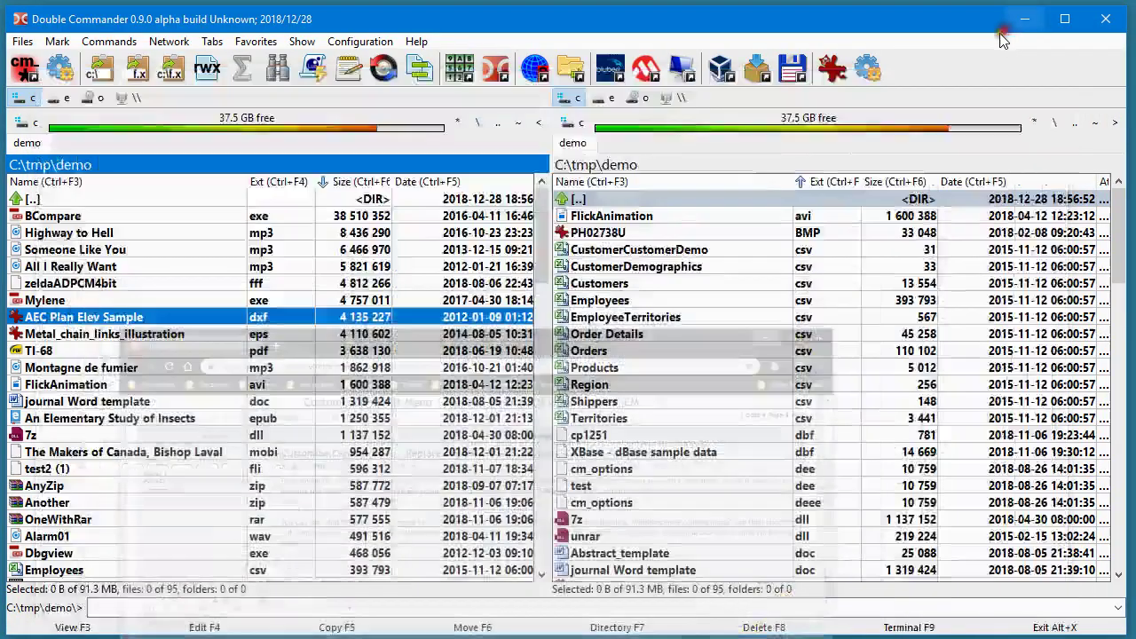
pyautogui.click(339, 349)
pyautogui.click(315, 319)
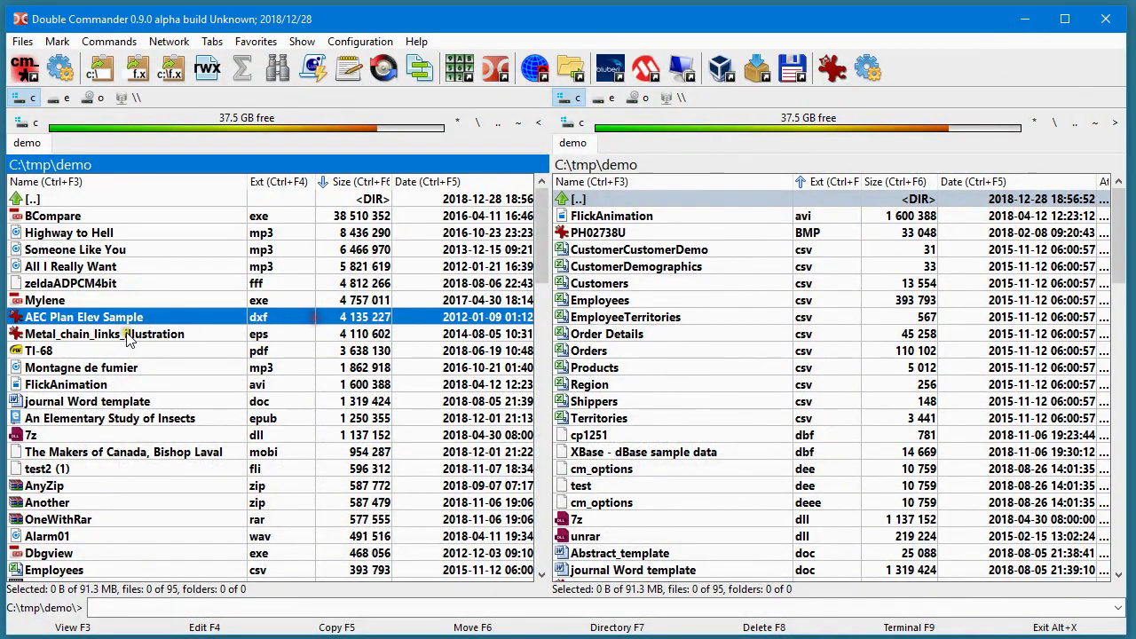
# Step: Add a last-position toolbar button running the internal command cm_ContextMenu, found by filtering 'conte'
pyautogui.rightClick(920, 73)
pyautogui.click(954, 87)
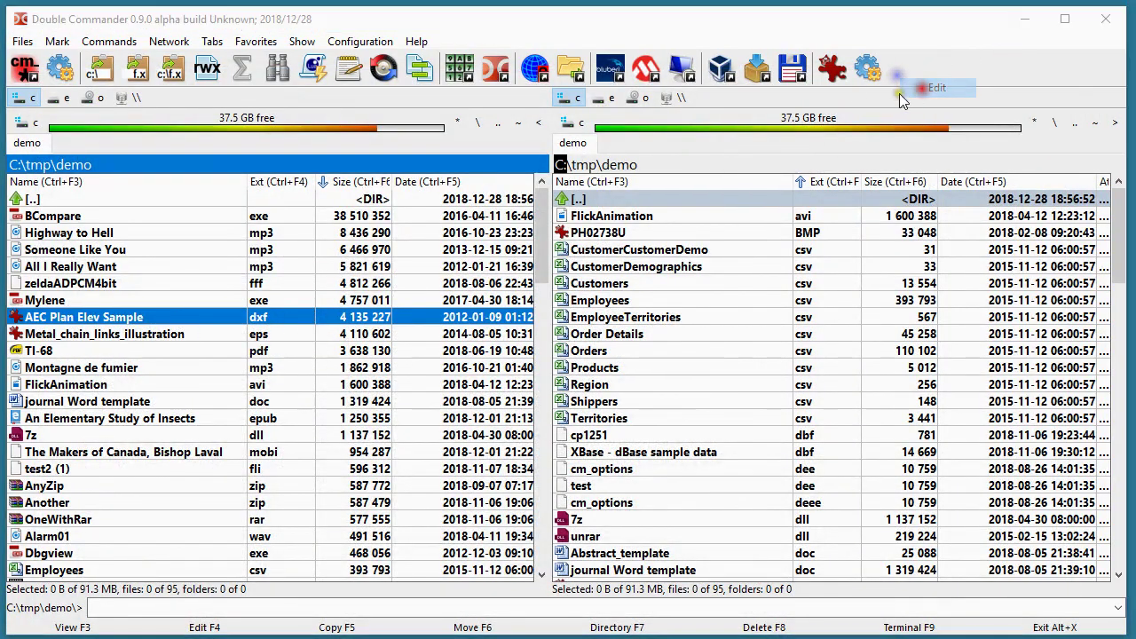
pyautogui.click(373, 189)
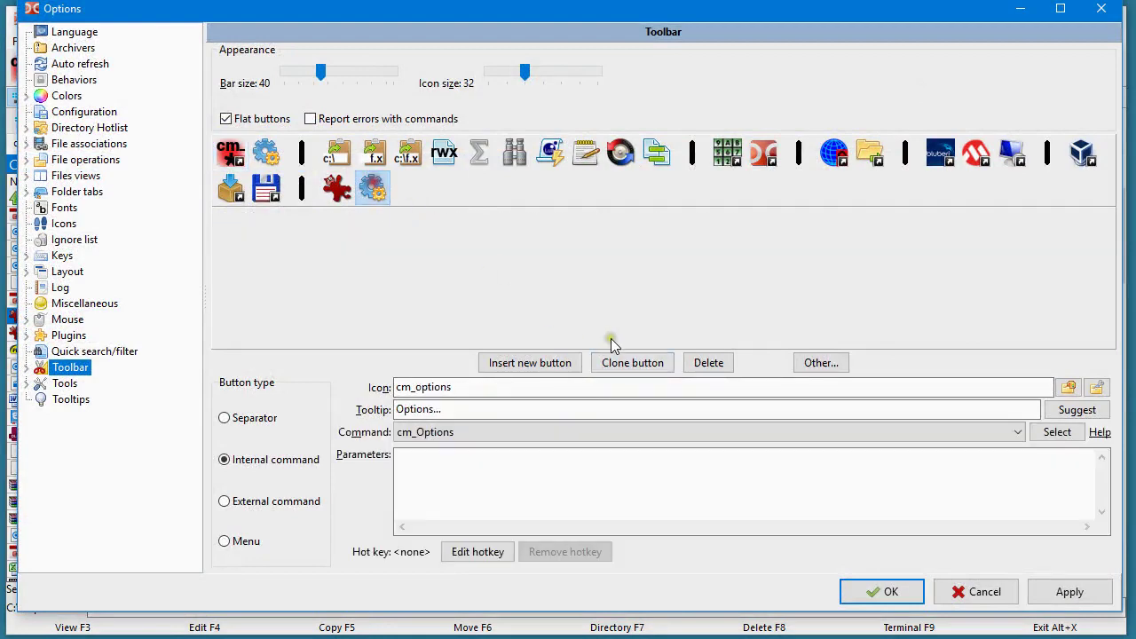
pyautogui.click(530, 362)
pyautogui.moveTo(627, 396)
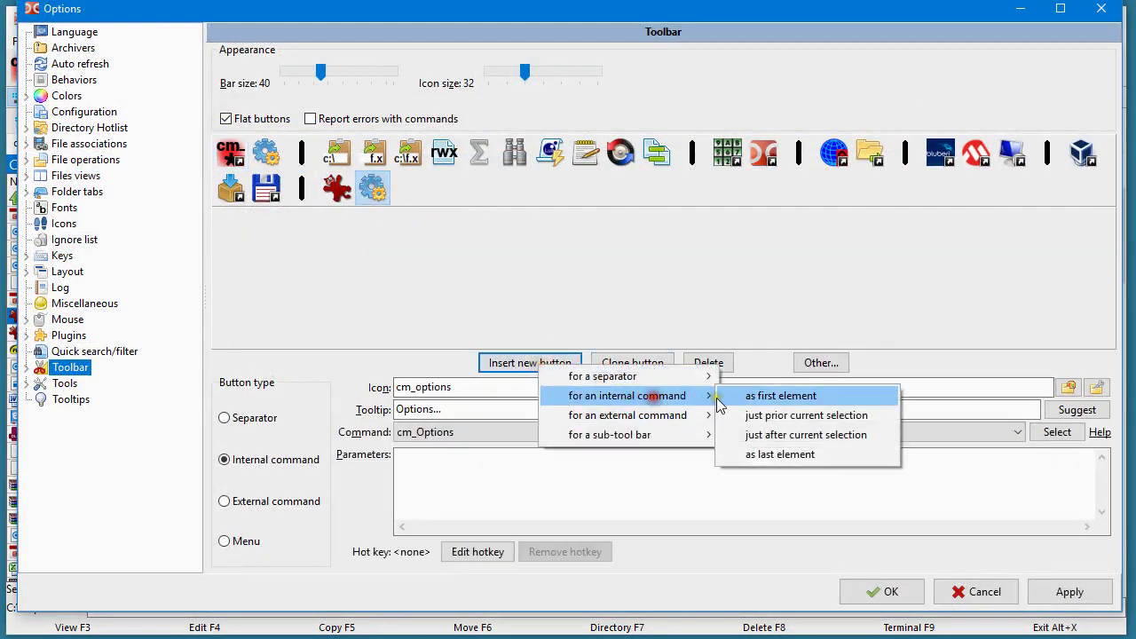
pyautogui.click(786, 456)
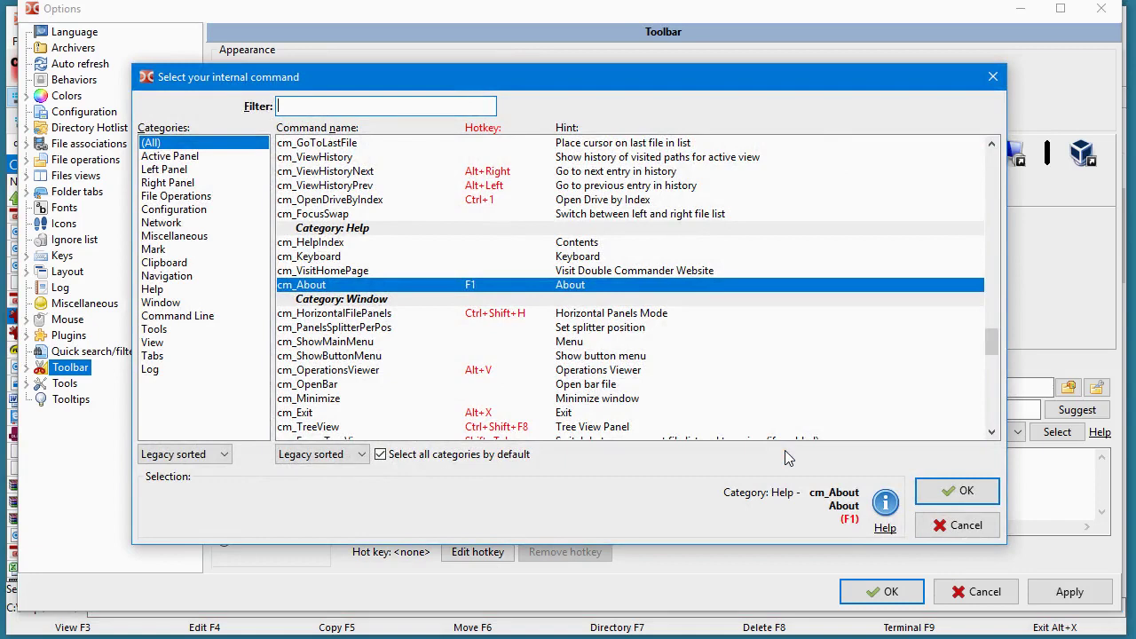
pyautogui.write('conte')
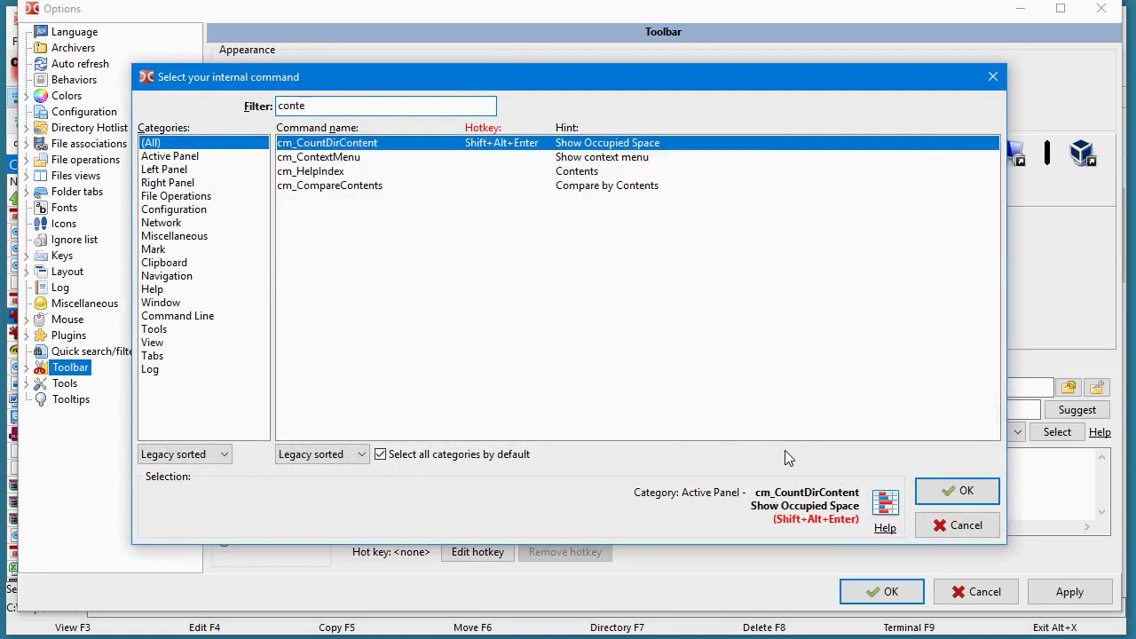
pyautogui.click(323, 158)
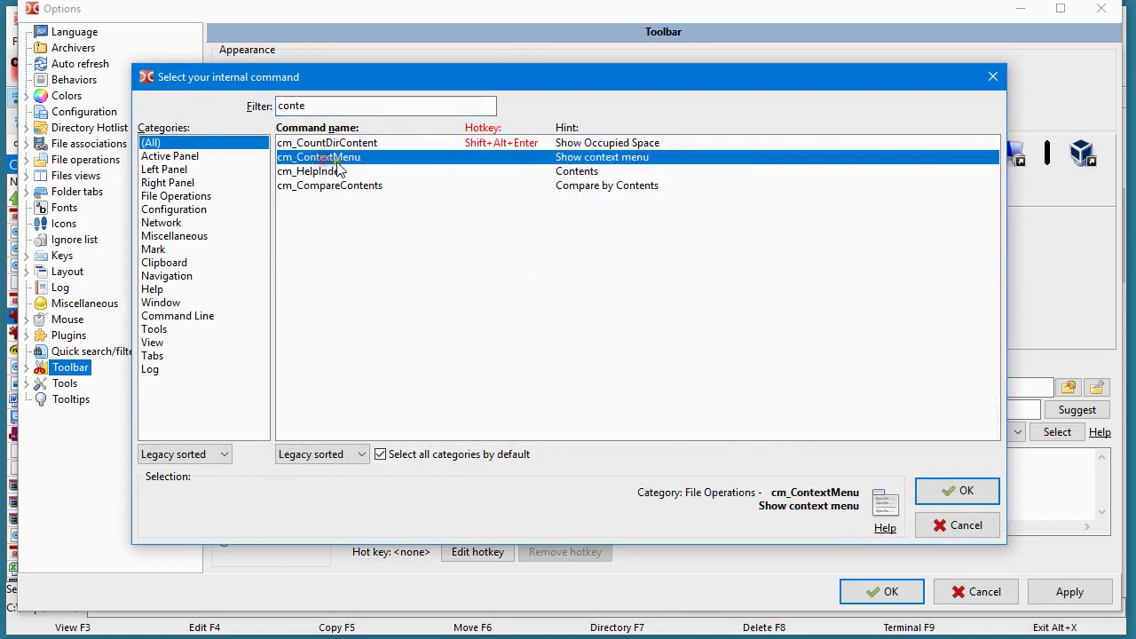
pyautogui.click(937, 491)
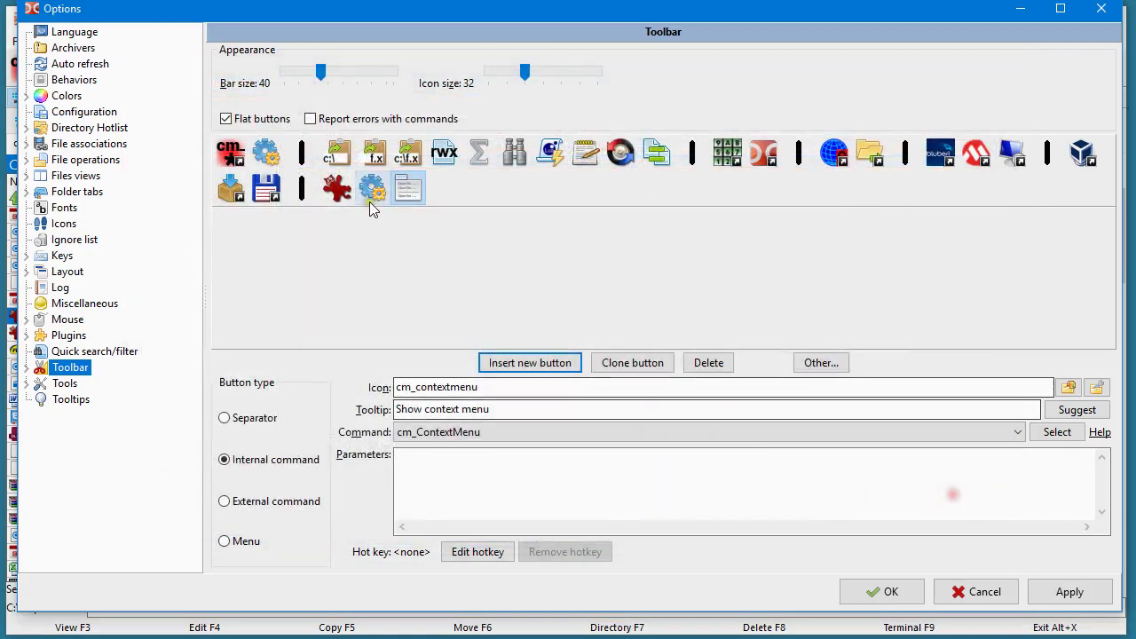
# Step: Save the toolbar and test the new button's context menu on the TI-68 file
pyautogui.click(879, 592)
pyautogui.click(213, 345)
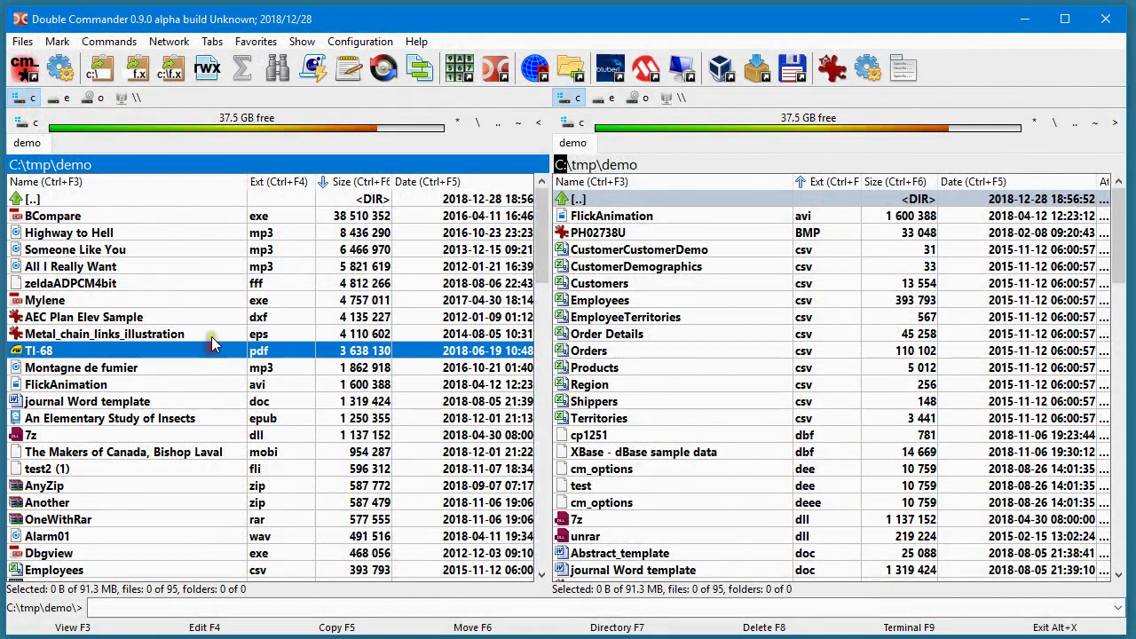
pyautogui.click(201, 383)
pyautogui.click(133, 352)
pyautogui.click(903, 75)
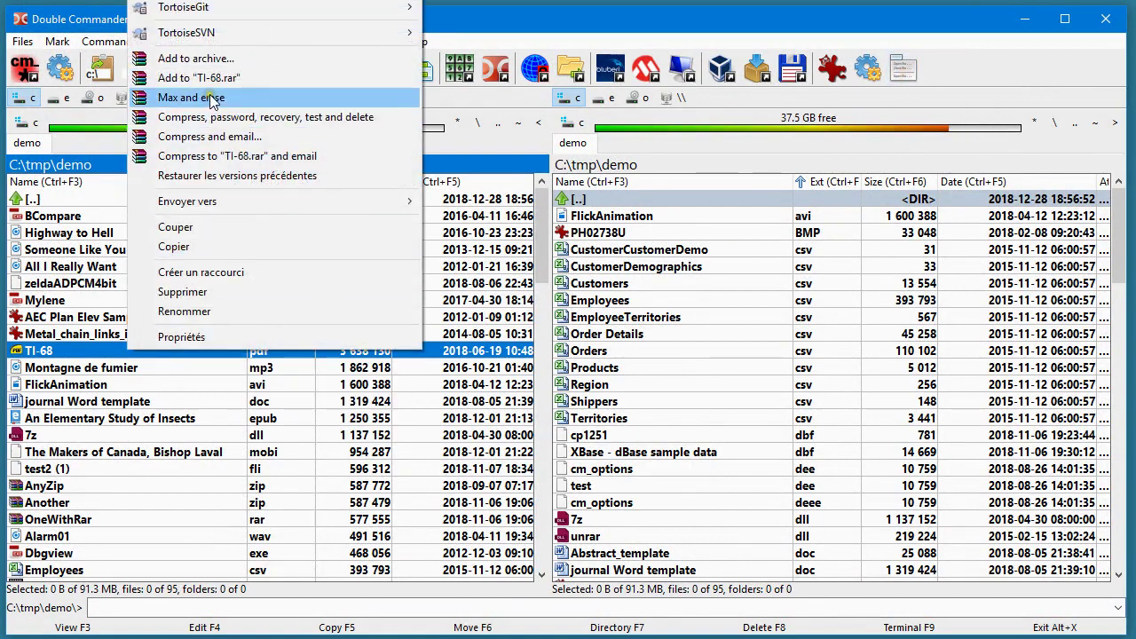
pyautogui.click(80, 353)
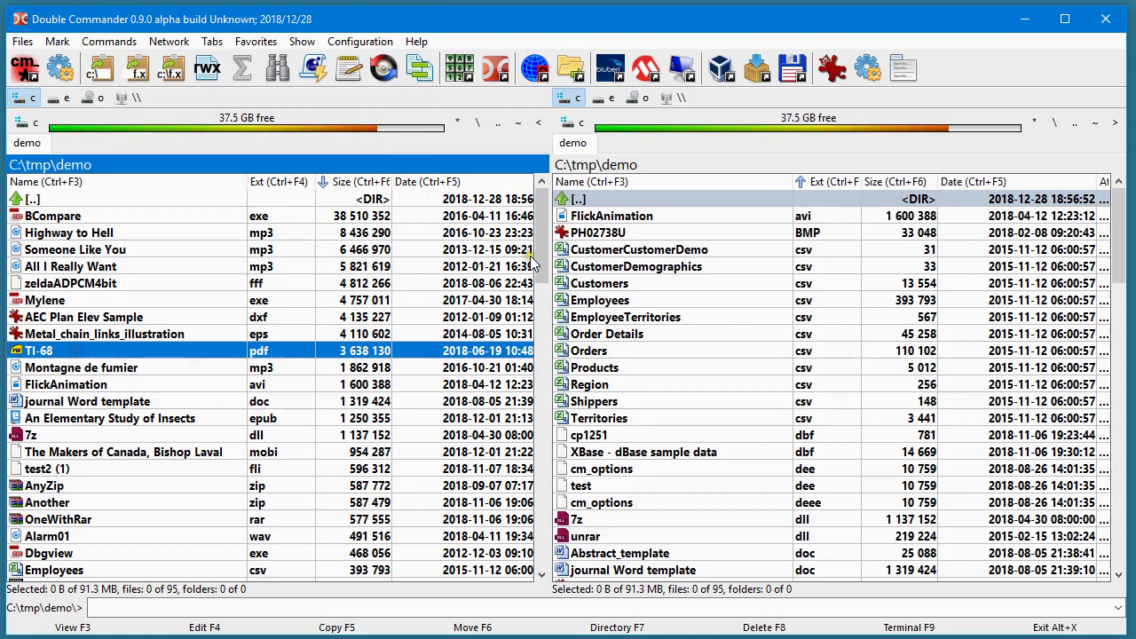
pyautogui.moveTo(541, 257); pyautogui.dragTo(542, 290)
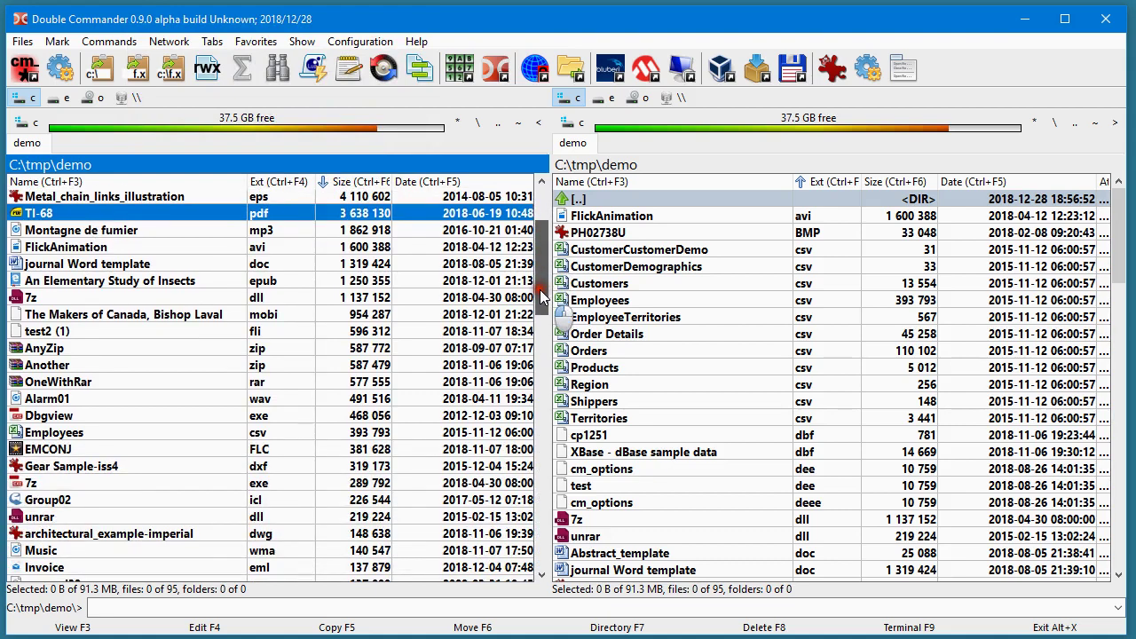
pyautogui.click(895, 74)
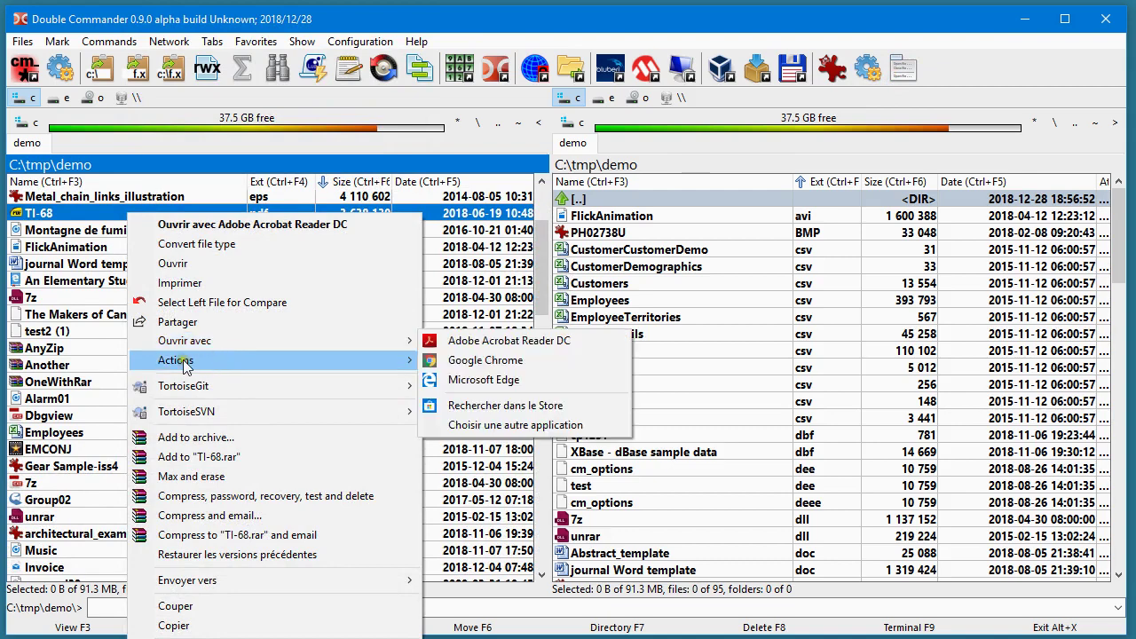
pyautogui.moveTo(160, 368)
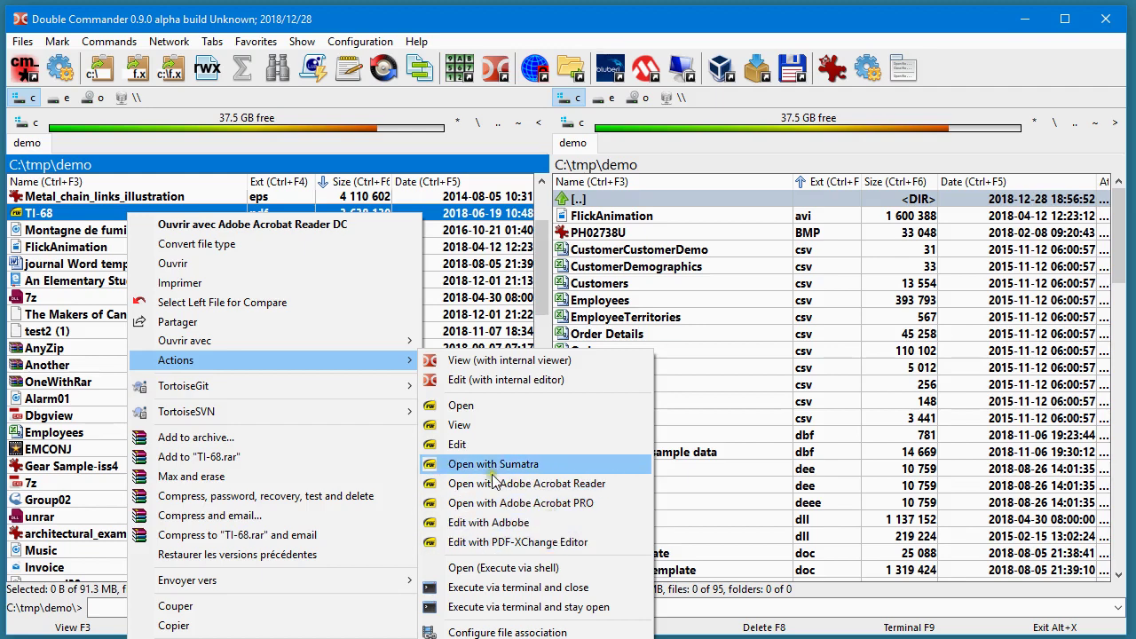
pyautogui.click(55, 220)
# Step: Compare with the regular right-click context menu of AEC Plan Elev Sample, then close it
pyautogui.scroll(1, 154, 279)
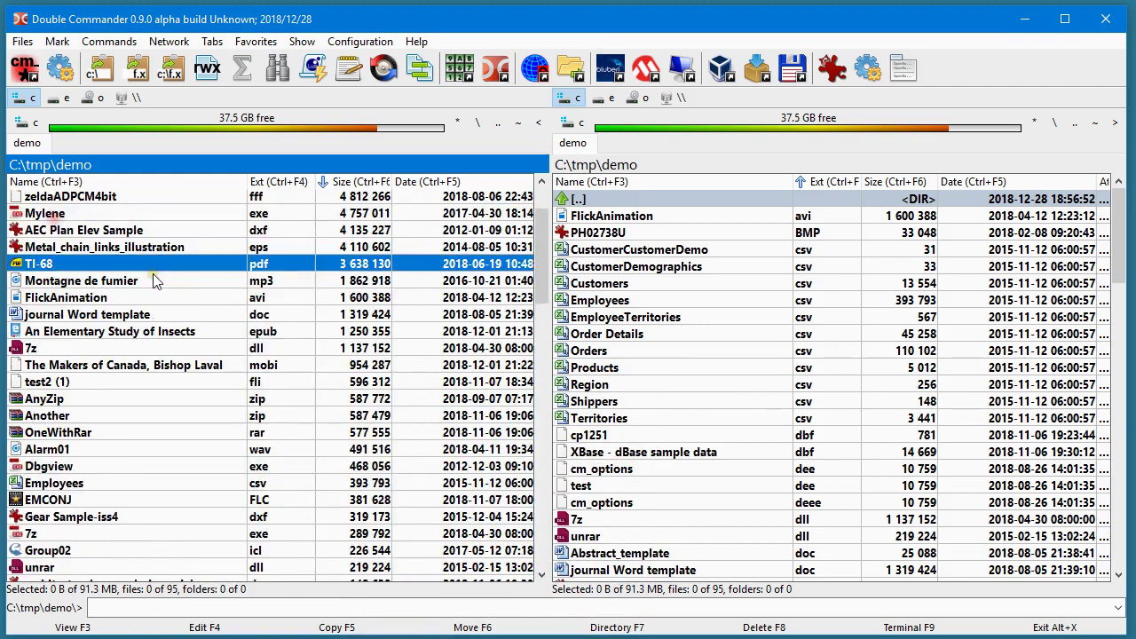
pyautogui.scroll(1, 250, 290)
pyautogui.click(279, 281)
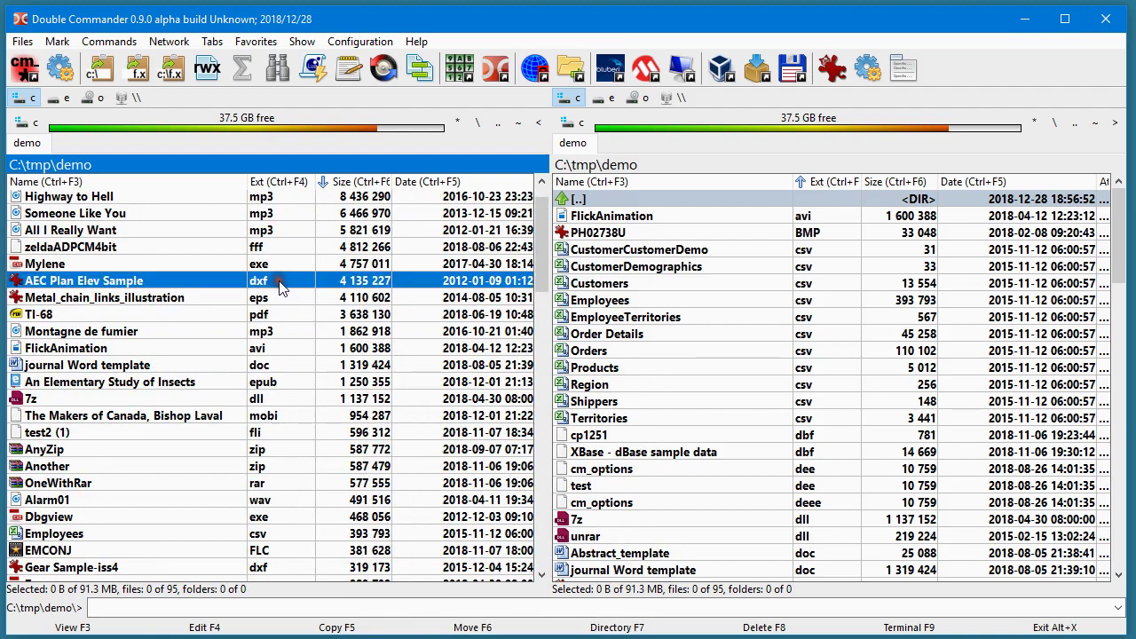
pyautogui.rightClick(129, 280)
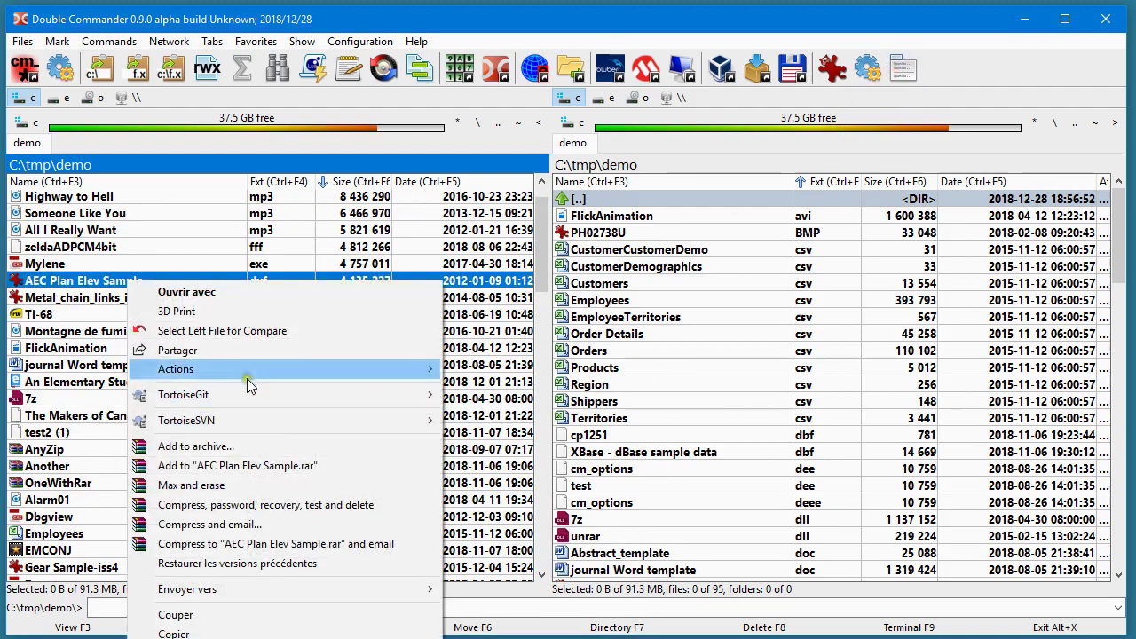
pyautogui.moveTo(391, 371)
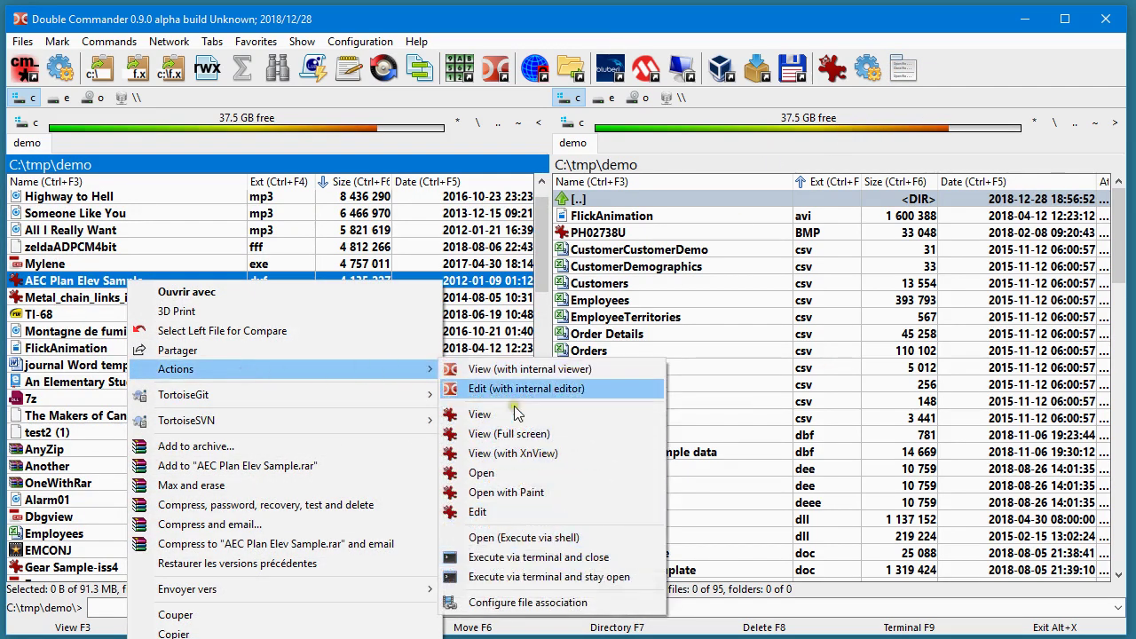
pyautogui.click(67, 287)
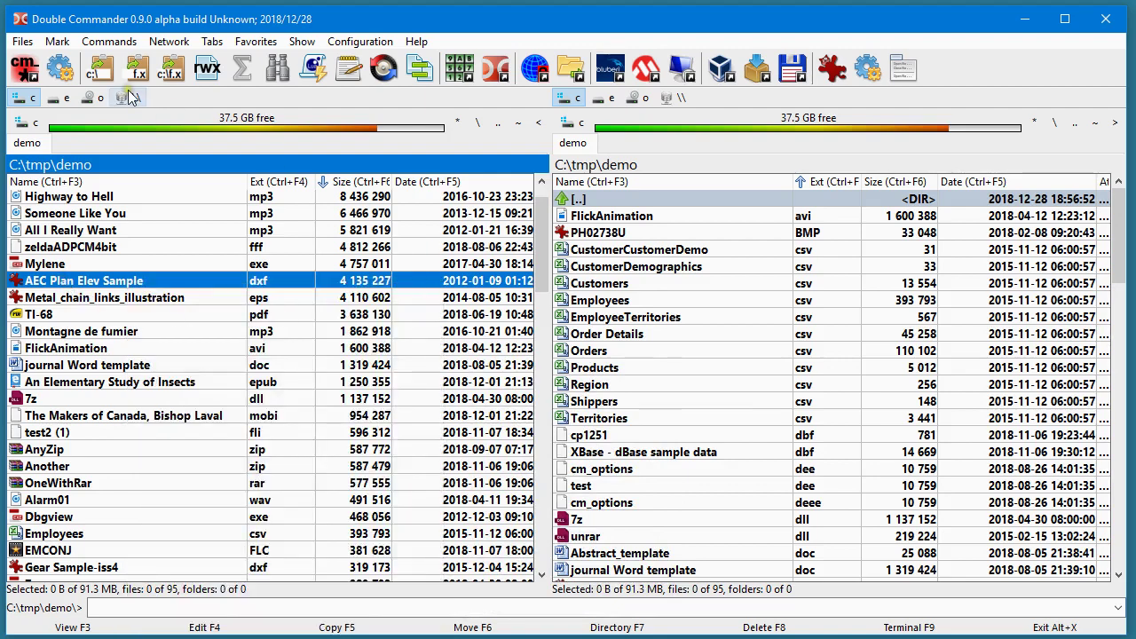
# Step: Open the Options File associations page and glance at its extra settings
pyautogui.click(60, 68)
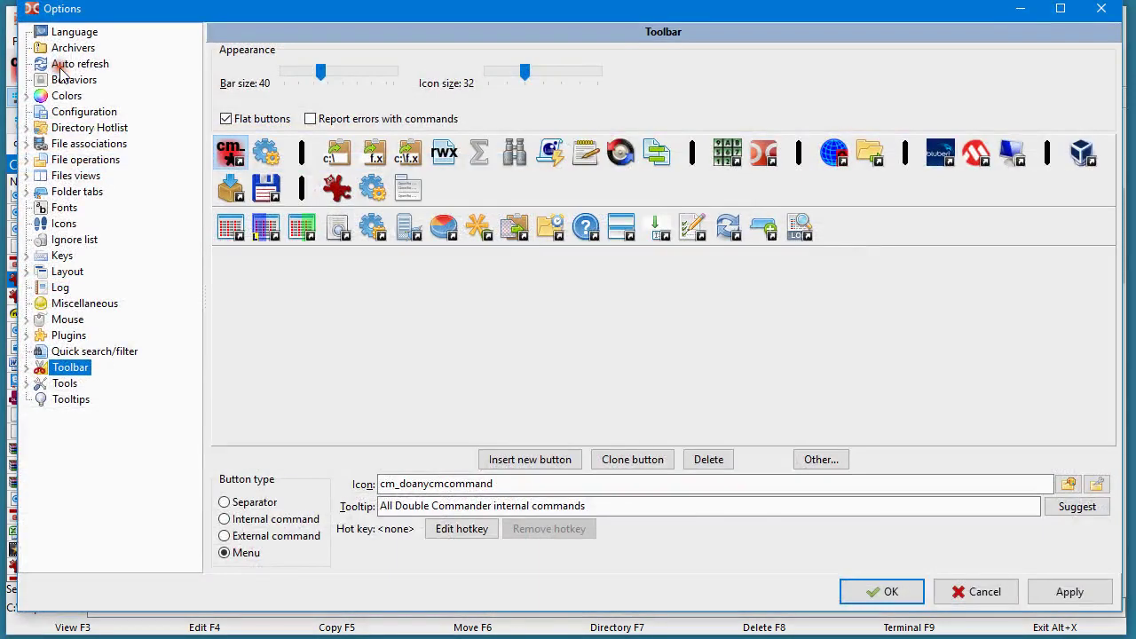
pyautogui.click(71, 144)
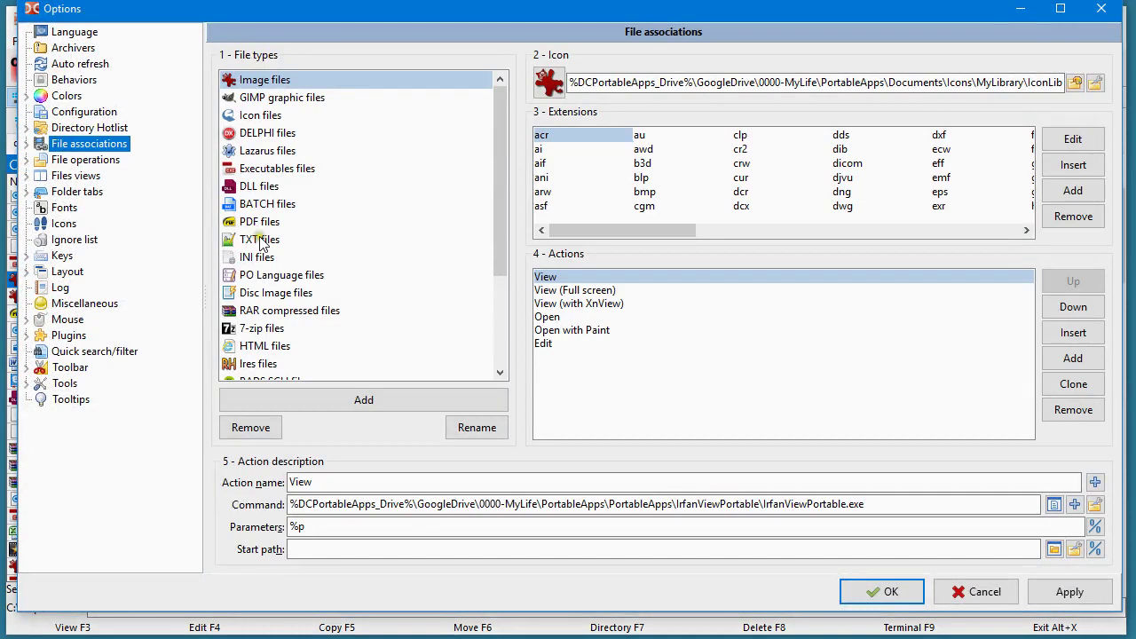
pyautogui.click(27, 144)
pyautogui.click(101, 162)
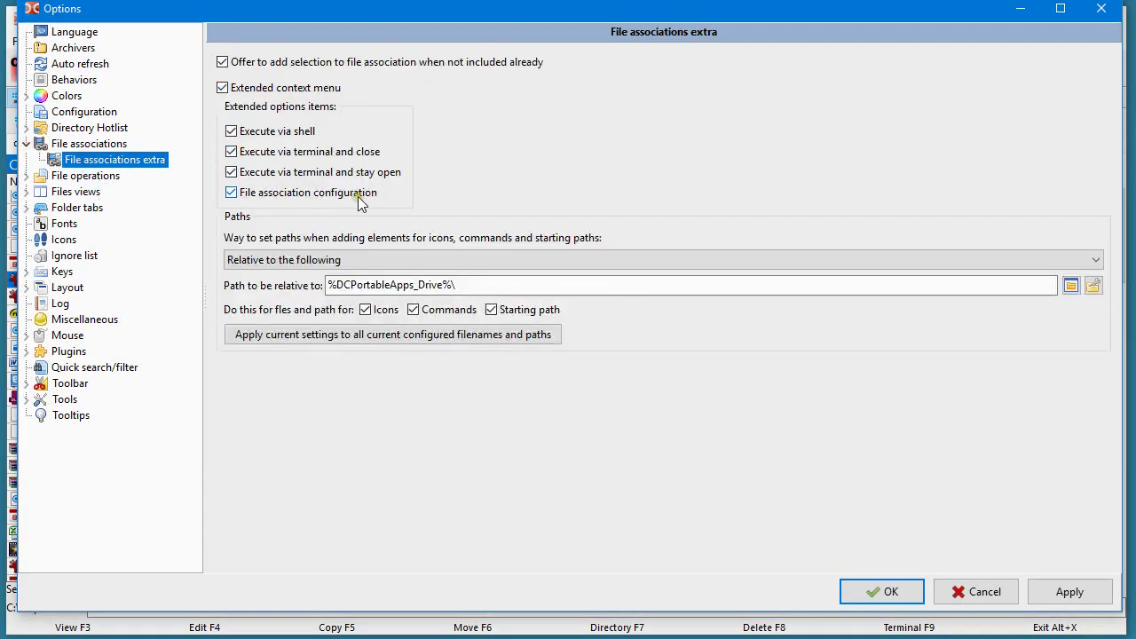
pyautogui.click(79, 146)
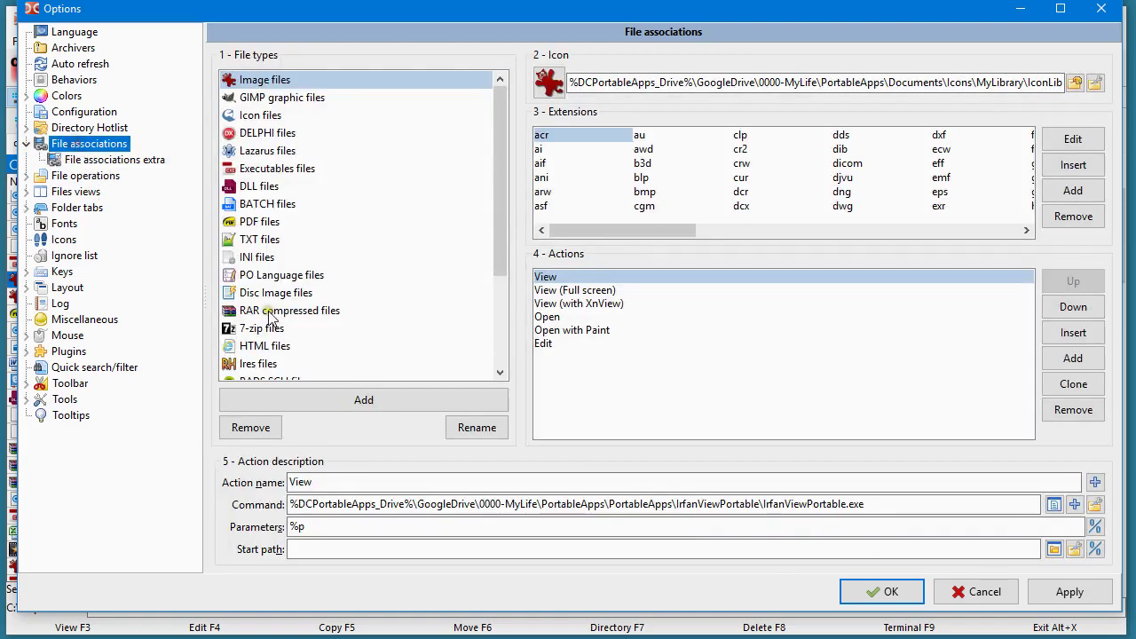
# Step: Check RAR actions, then PDF actions: Open with Sumatra, Adobe Acrobat Reader, Edit with Adobe
pyautogui.click(253, 313)
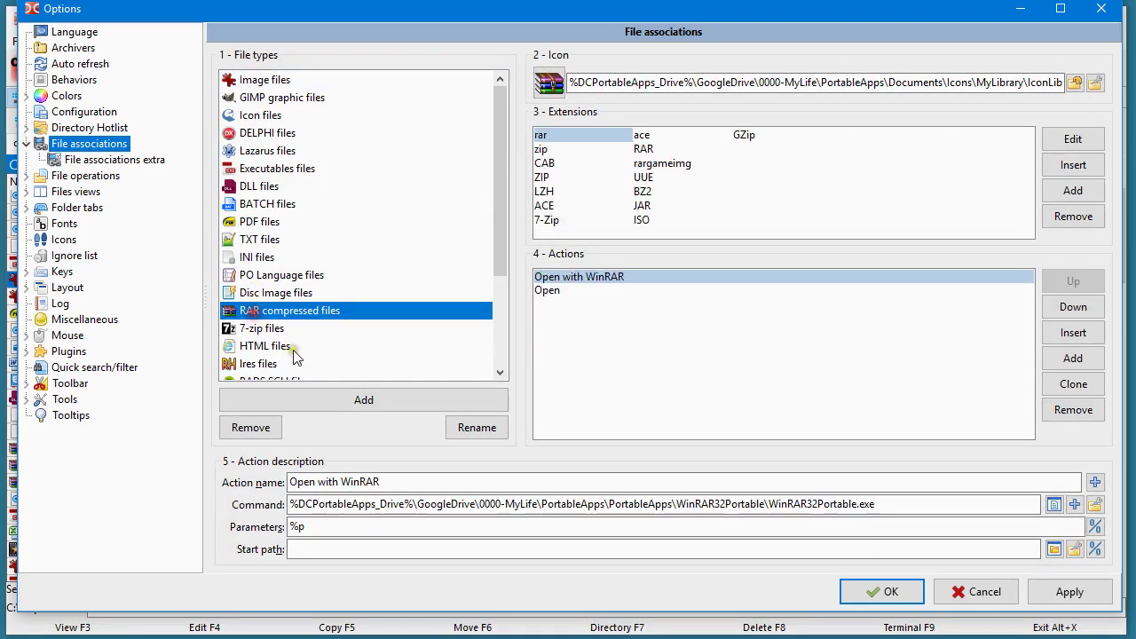
pyautogui.scroll(-2, 293, 354)
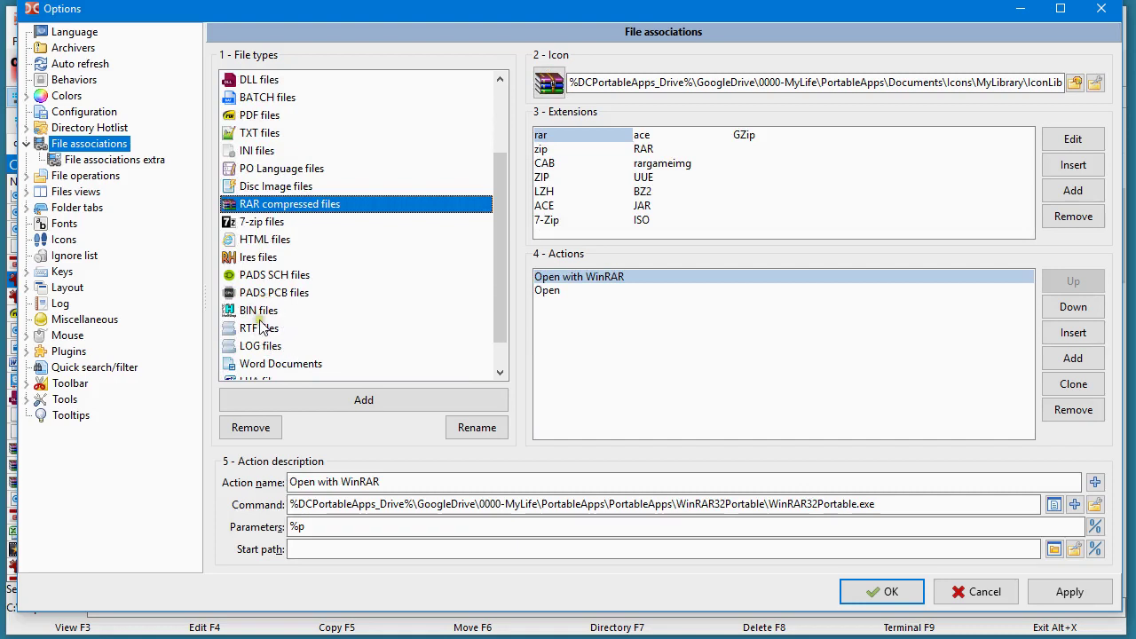
pyautogui.click(256, 116)
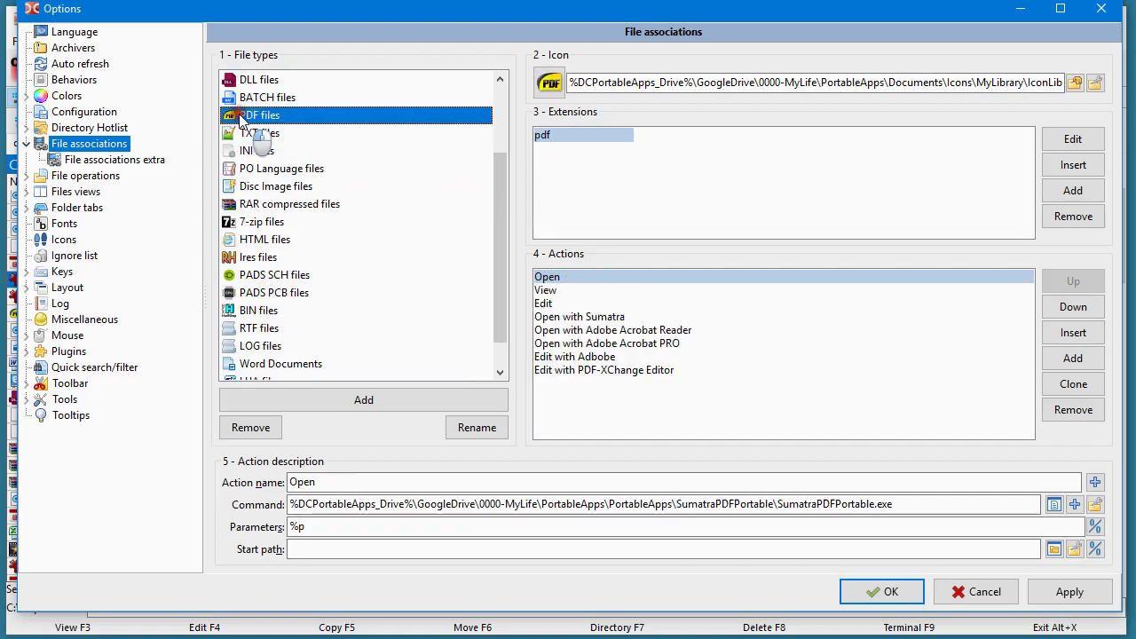
pyautogui.moveTo(503, 214); pyautogui.dragTo(503, 178)
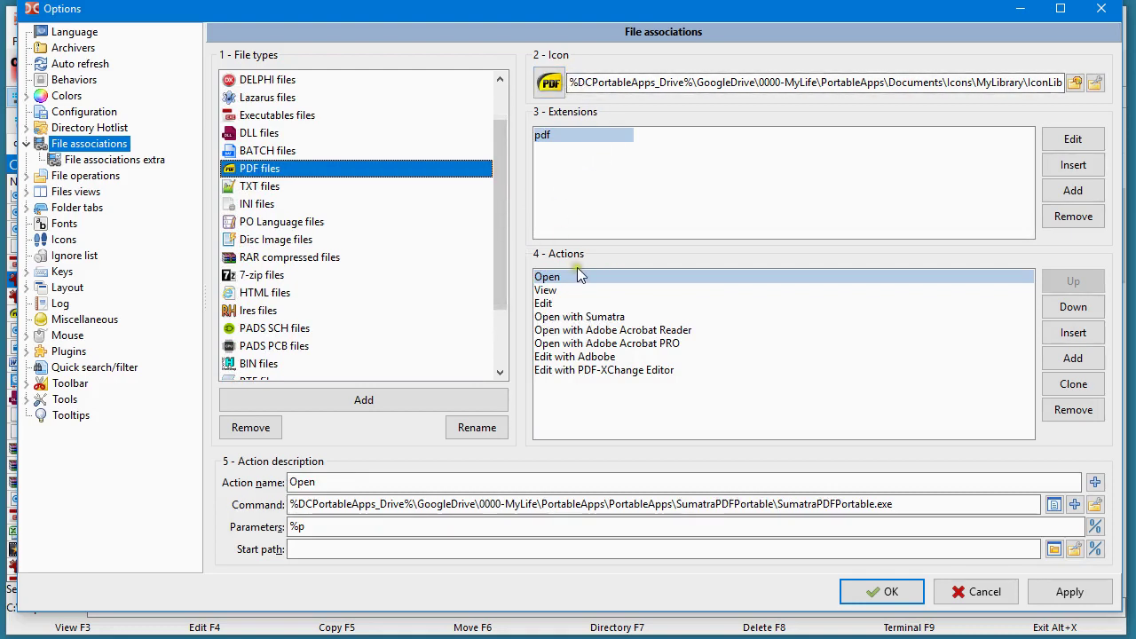
pyautogui.click(558, 317)
pyautogui.click(563, 330)
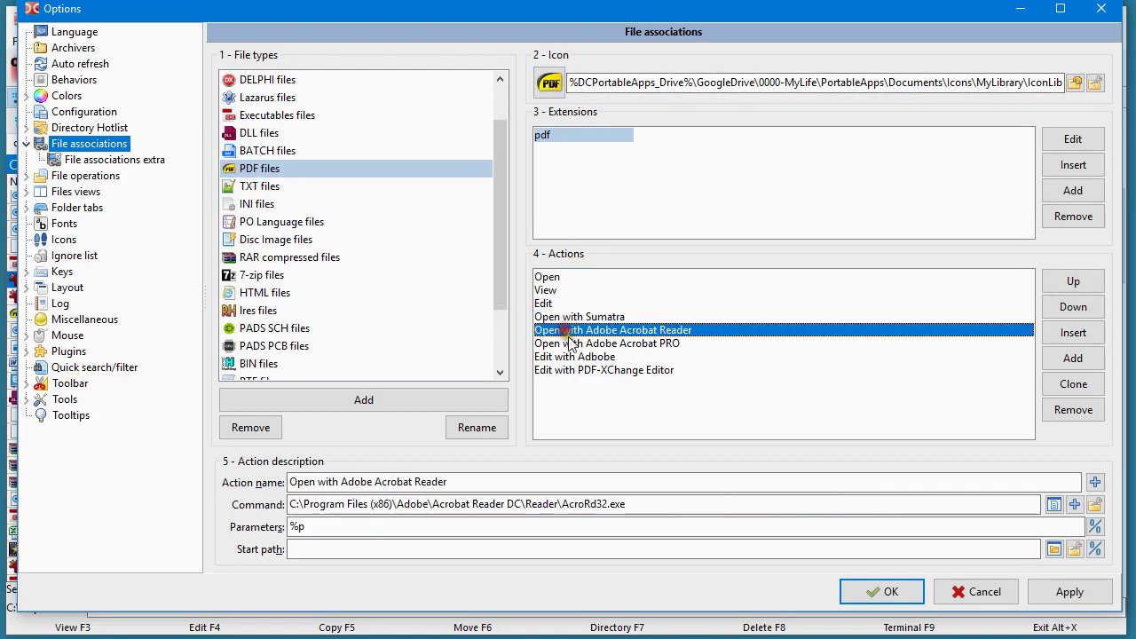
pyautogui.click(603, 356)
pyautogui.click(599, 330)
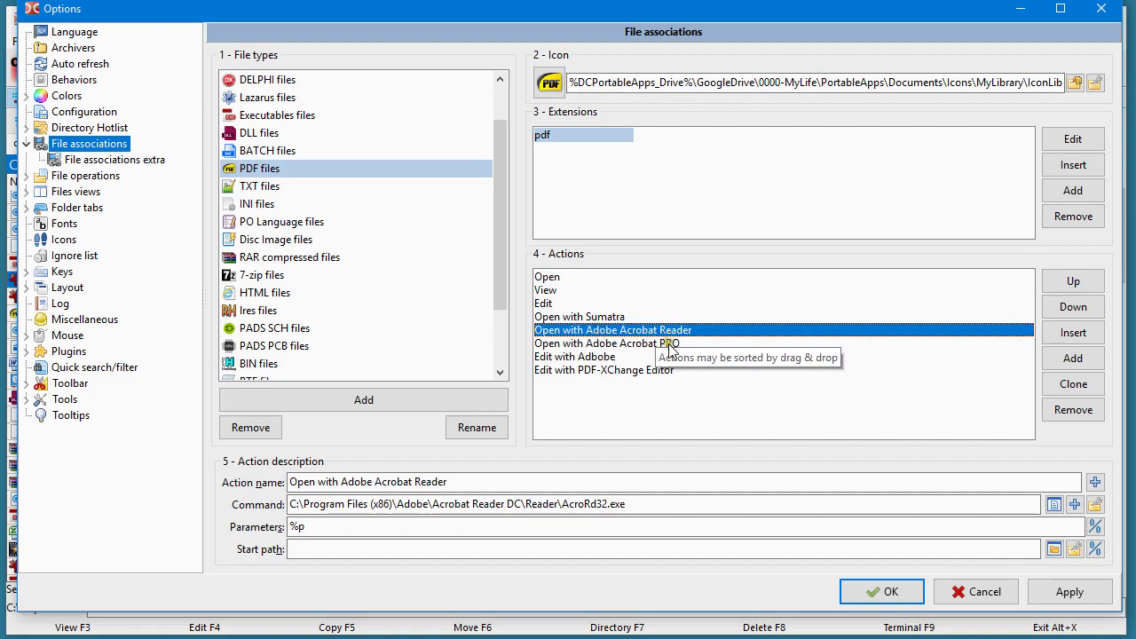
# Step: Review the remaining PDF actions (Acrobat PRO, PDF-XChange Editor, Open, View, Edit) and confirm Options
pyautogui.click(669, 343)
pyautogui.click(617, 370)
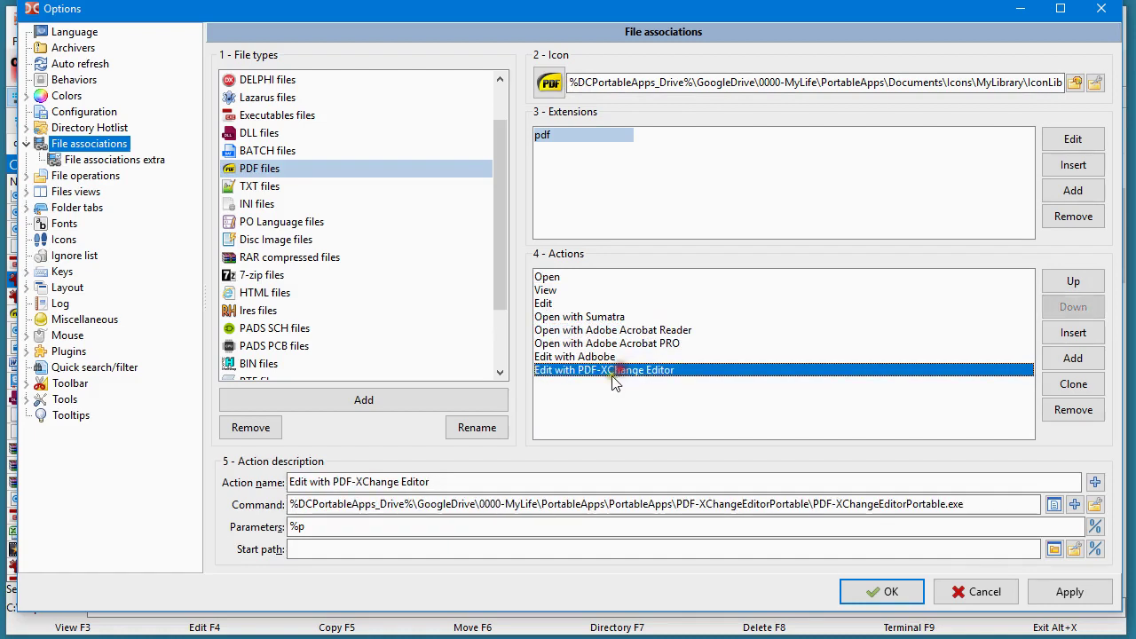
pyautogui.click(558, 358)
pyautogui.click(566, 373)
pyautogui.click(558, 280)
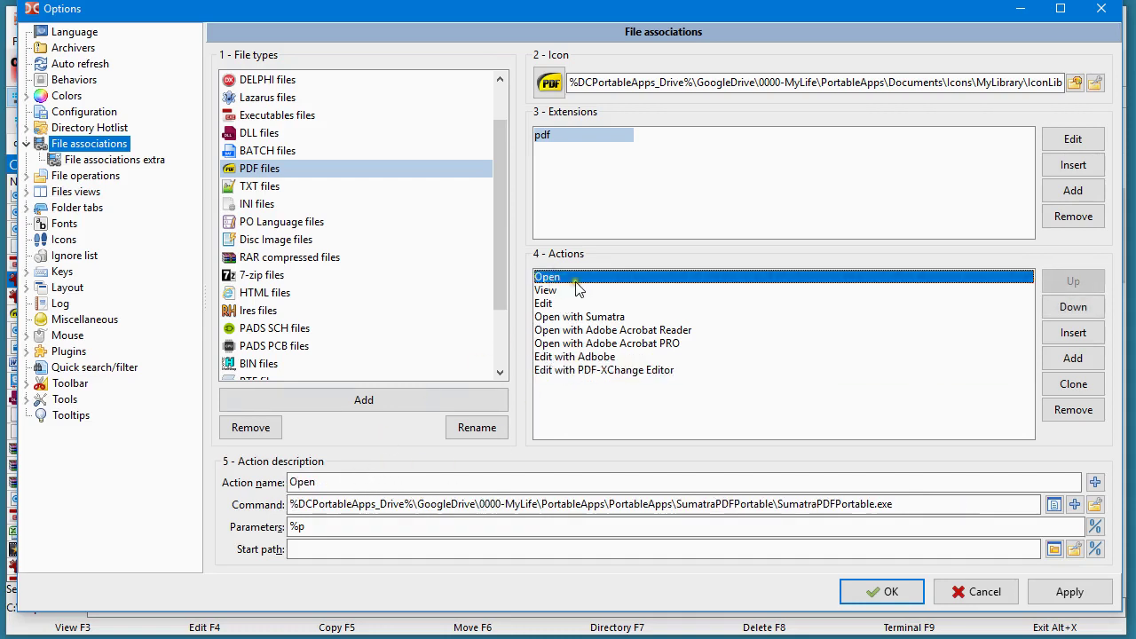
pyautogui.click(575, 290)
pyautogui.click(549, 304)
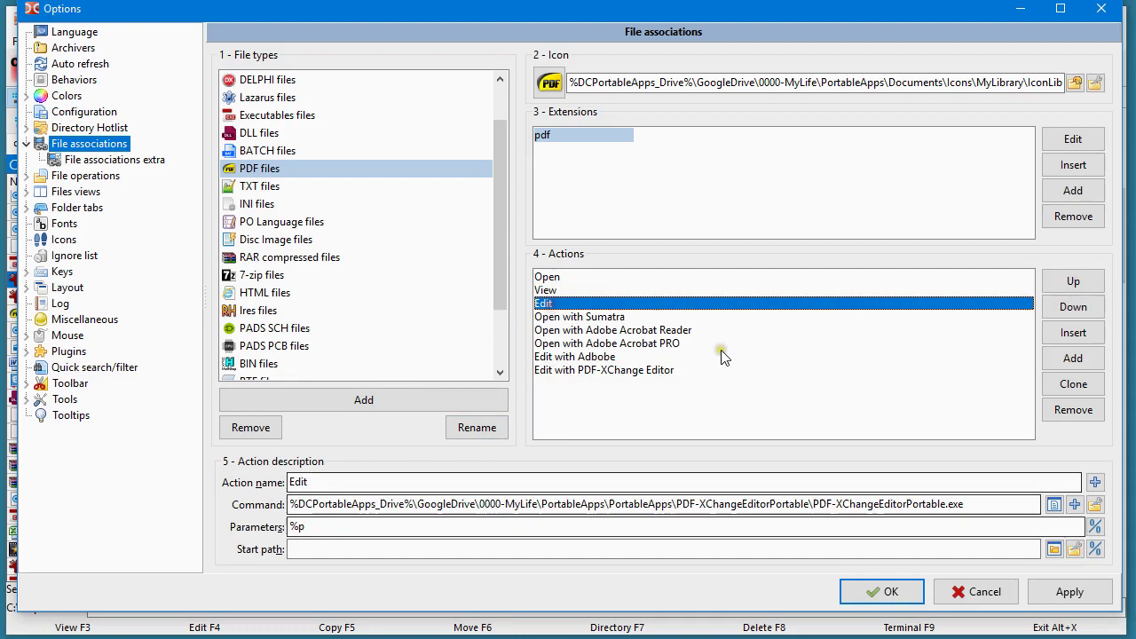
pyautogui.click(890, 592)
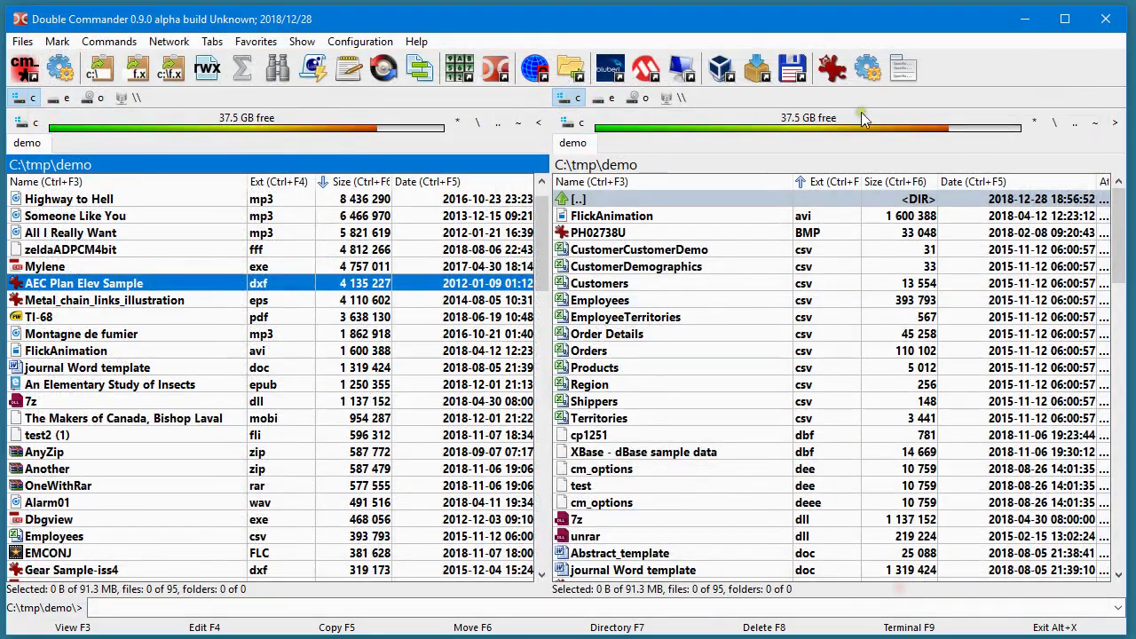
# Step: Open the cm_ContextMenu help from the button's settings and copy the word 'justactionmenu'
pyautogui.rightClick(906, 80)
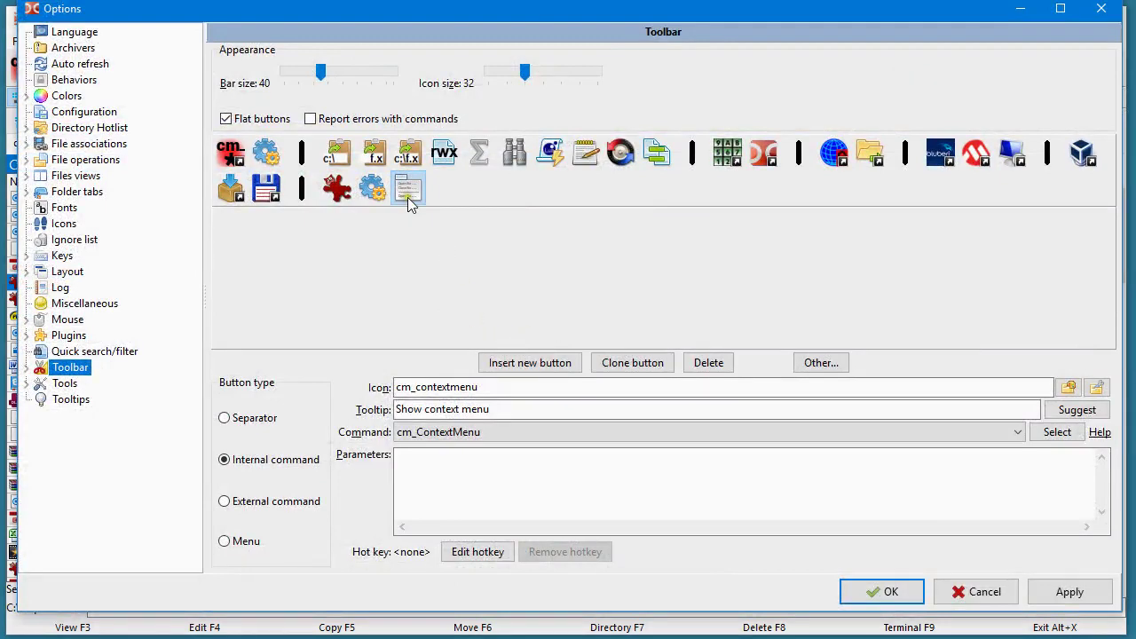
pyautogui.click(1093, 433)
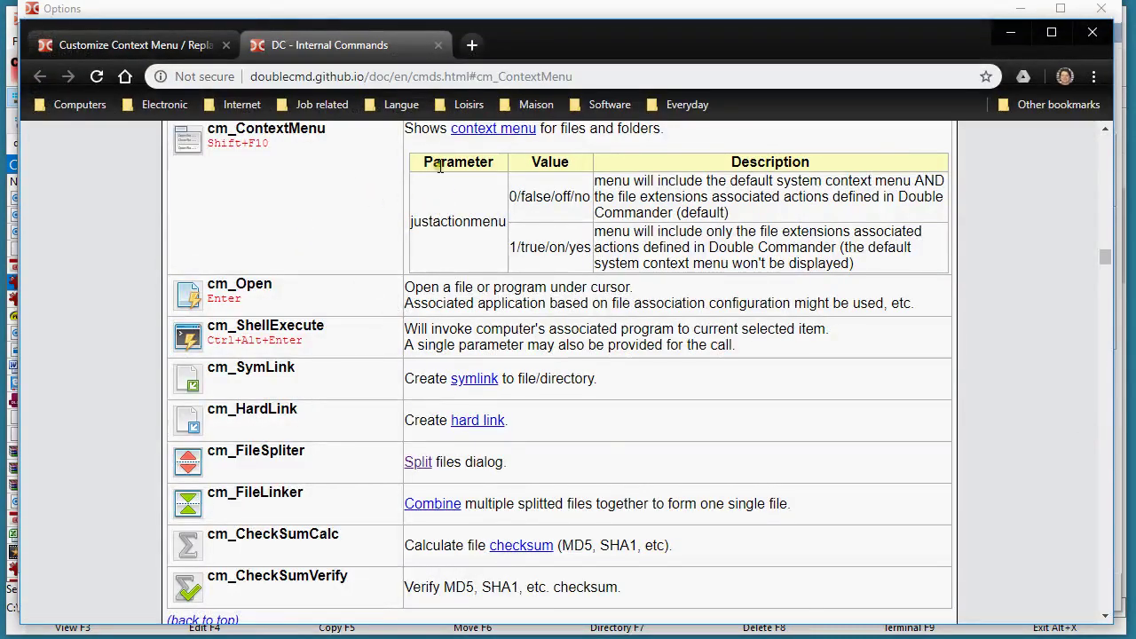
pyautogui.doubleClick(437, 222)
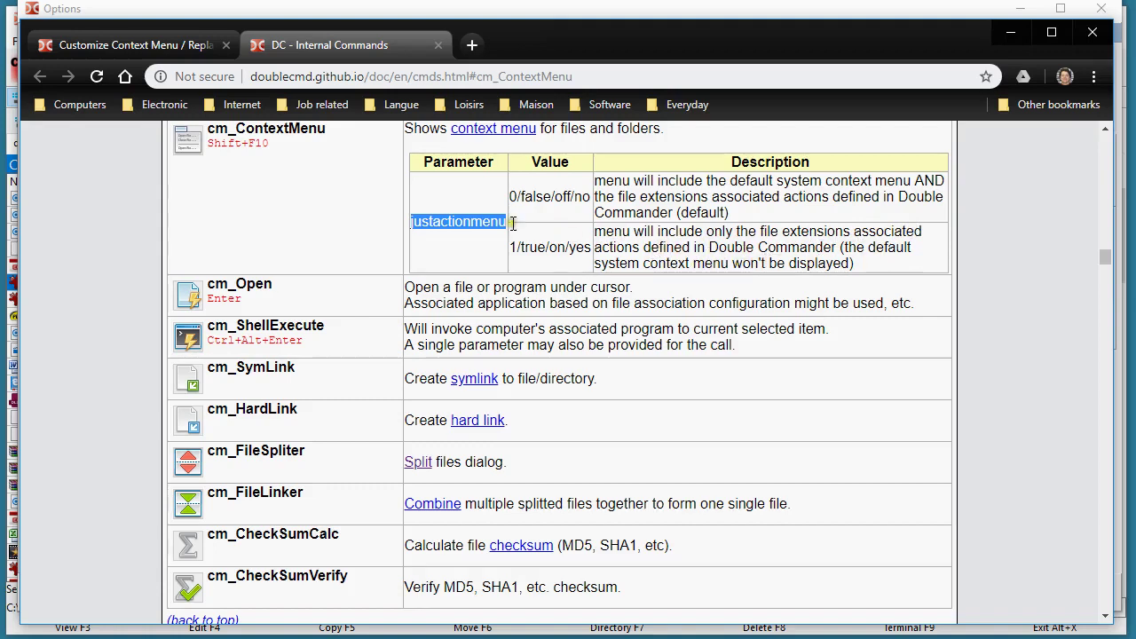
pyautogui.rightClick(474, 221)
pyautogui.click(499, 235)
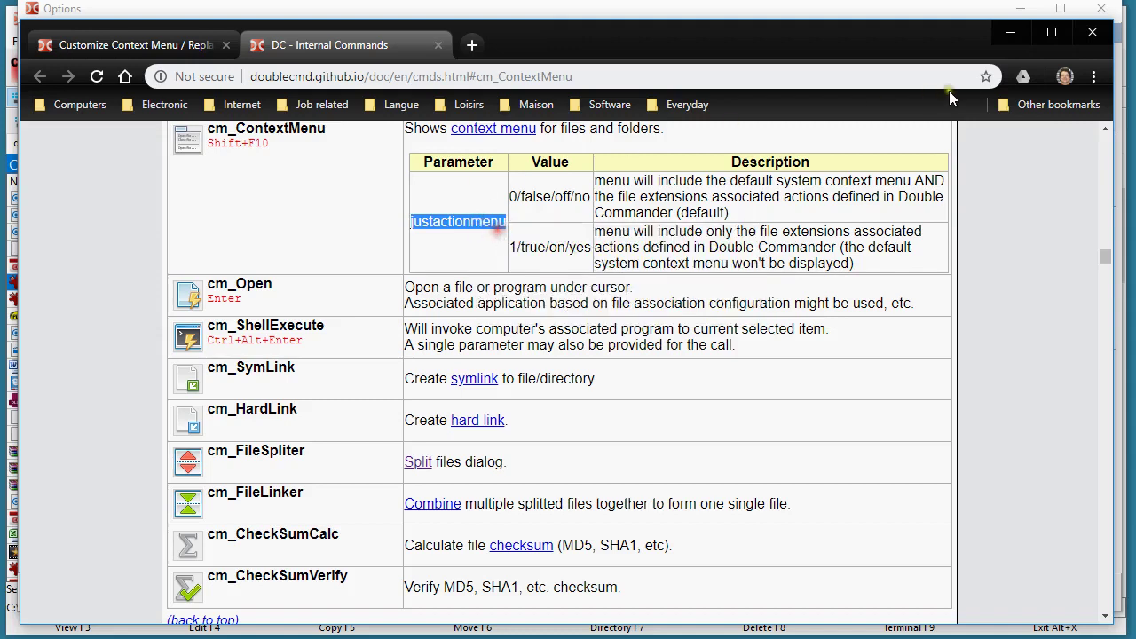
# Step: Set the button's parameter to justactionmenu=true and save the options
pyautogui.click(1008, 39)
pyautogui.click(414, 458)
pyautogui.rightClick(414, 458)
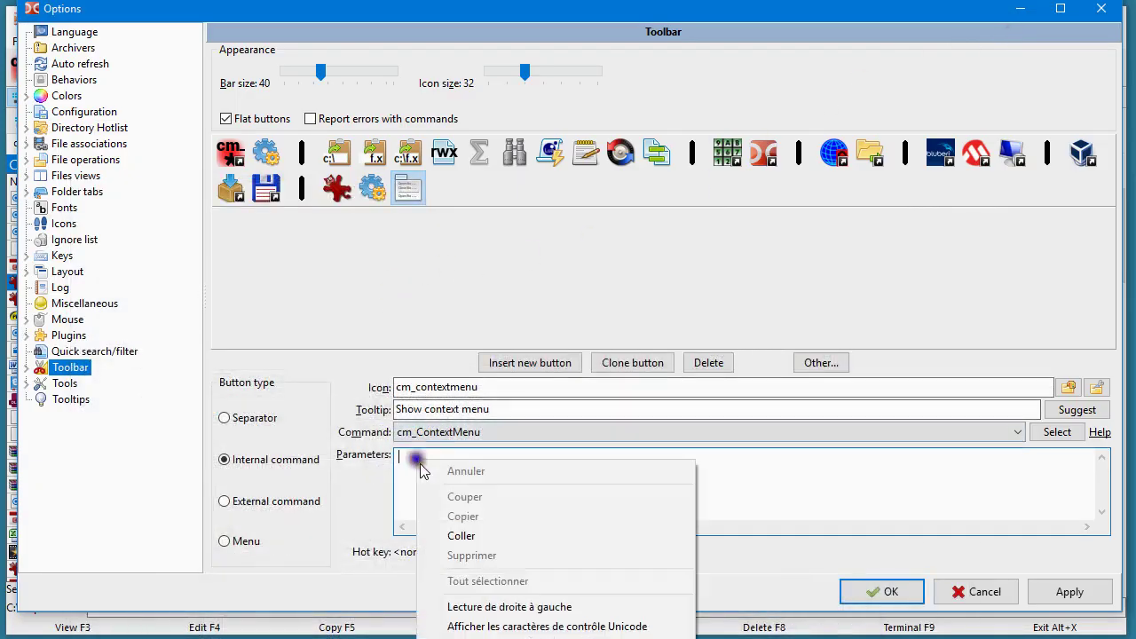
pyautogui.click(462, 536)
pyautogui.write('=true')
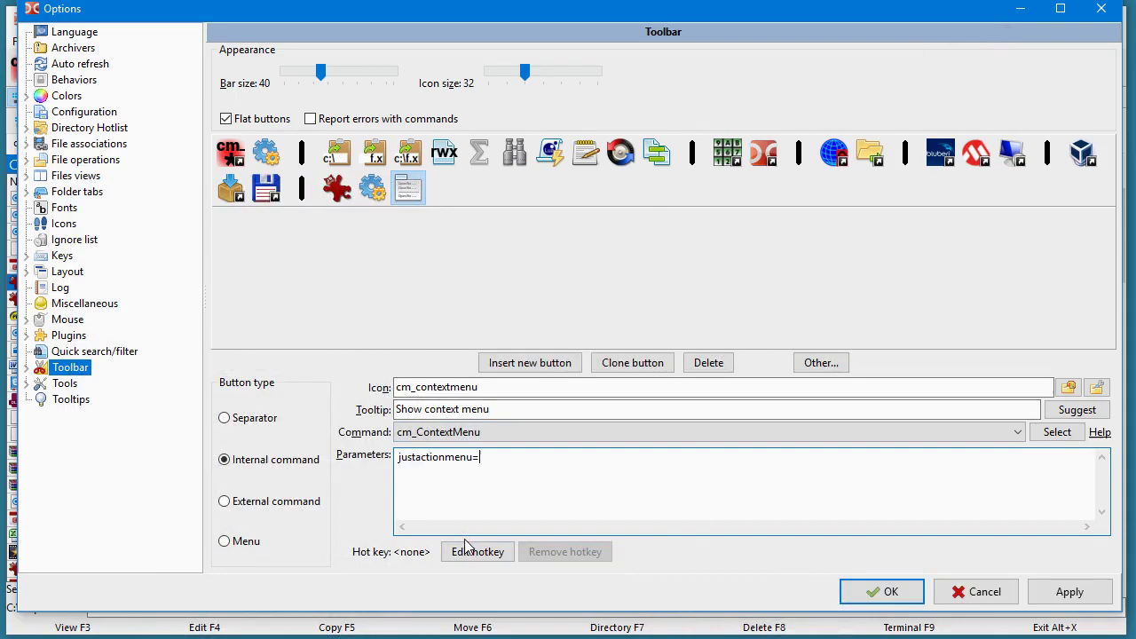
pyautogui.click(881, 591)
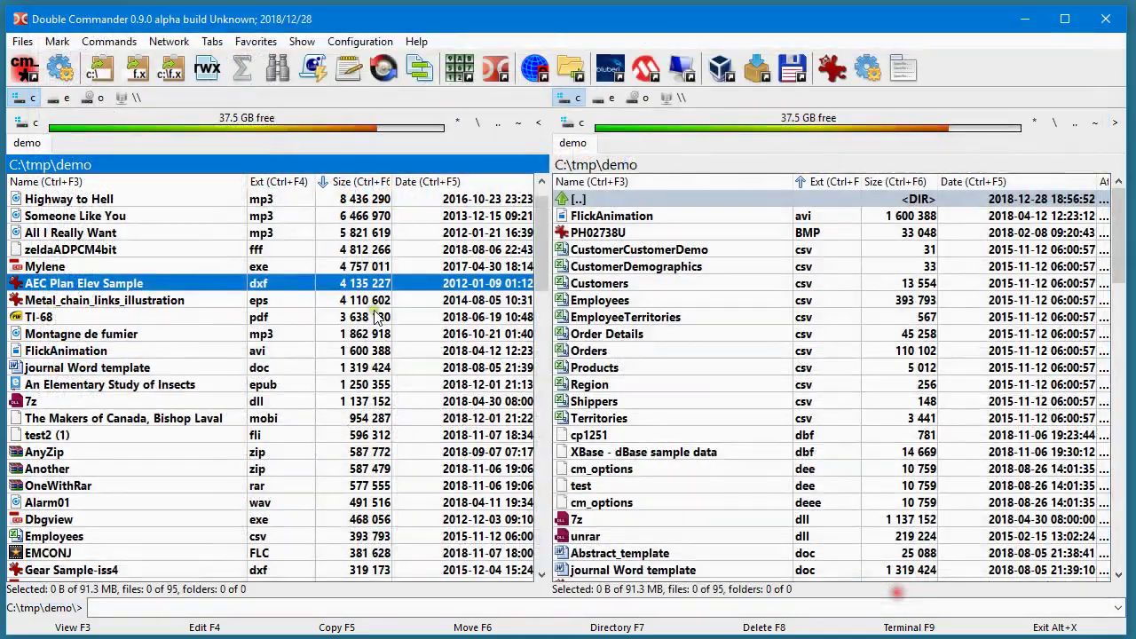
# Step: Test the updated button on TI-68, confirming only its file actions appear
pyautogui.click(233, 317)
pyautogui.click(893, 74)
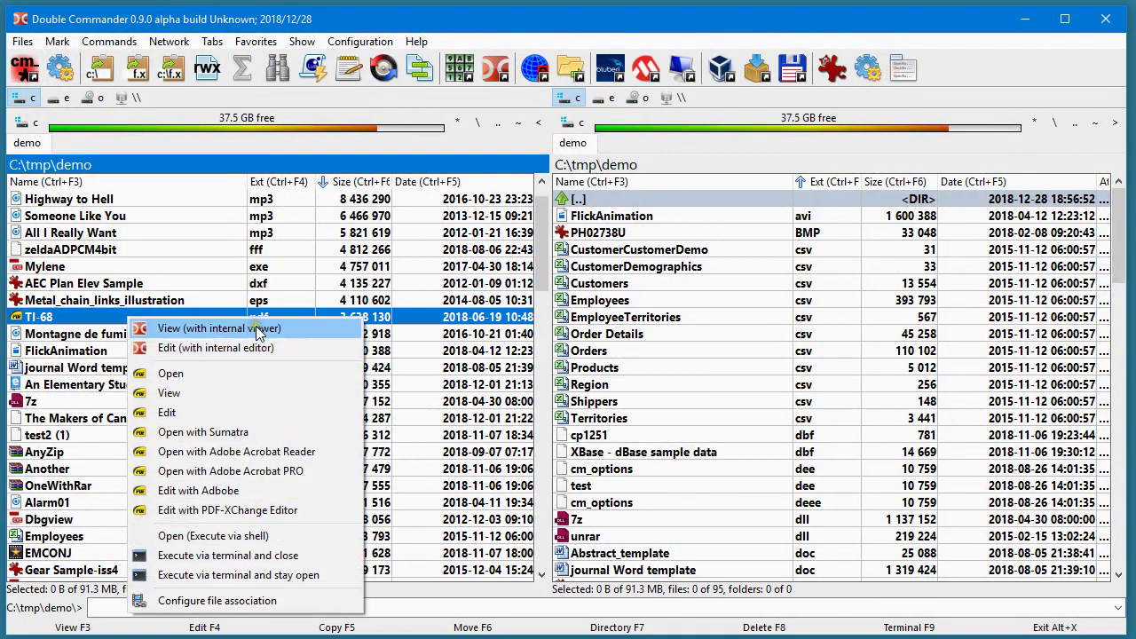
pyautogui.click(286, 317)
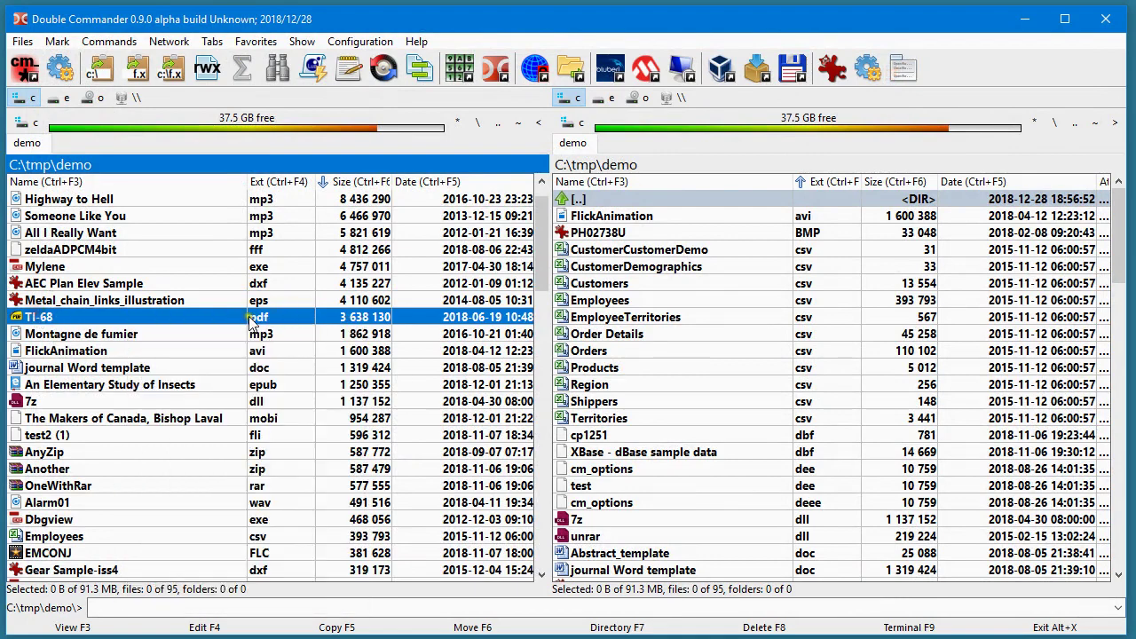
pyautogui.click(904, 67)
pyautogui.click(941, 79)
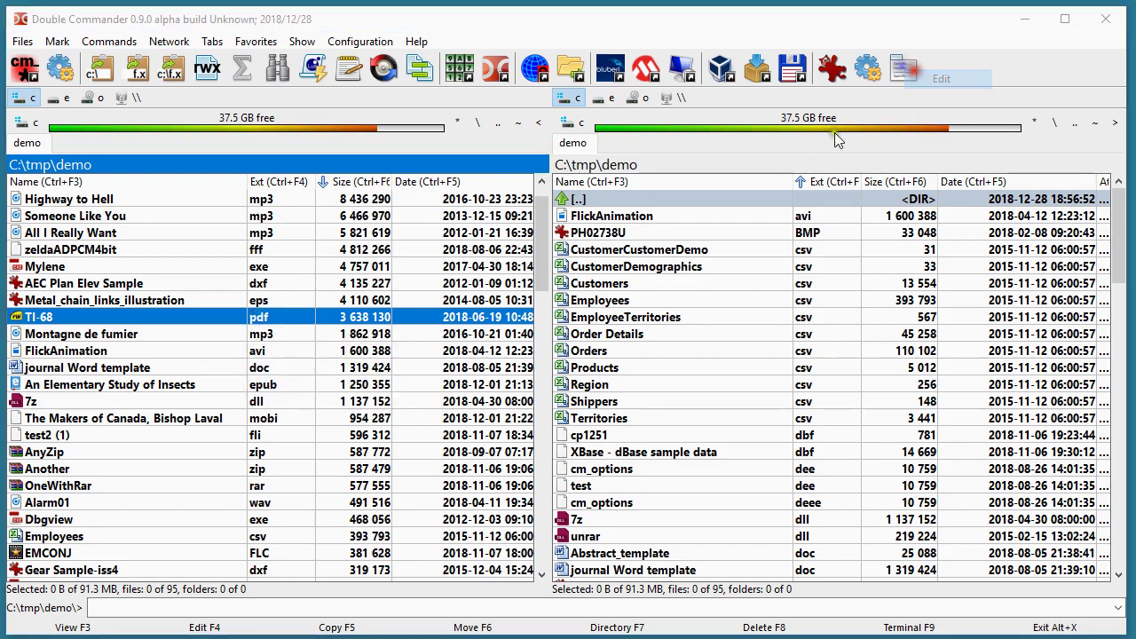
# Step: Assign Shift+F10 to the button, reassigning it from its previous use, and save the options
pyautogui.click(470, 551)
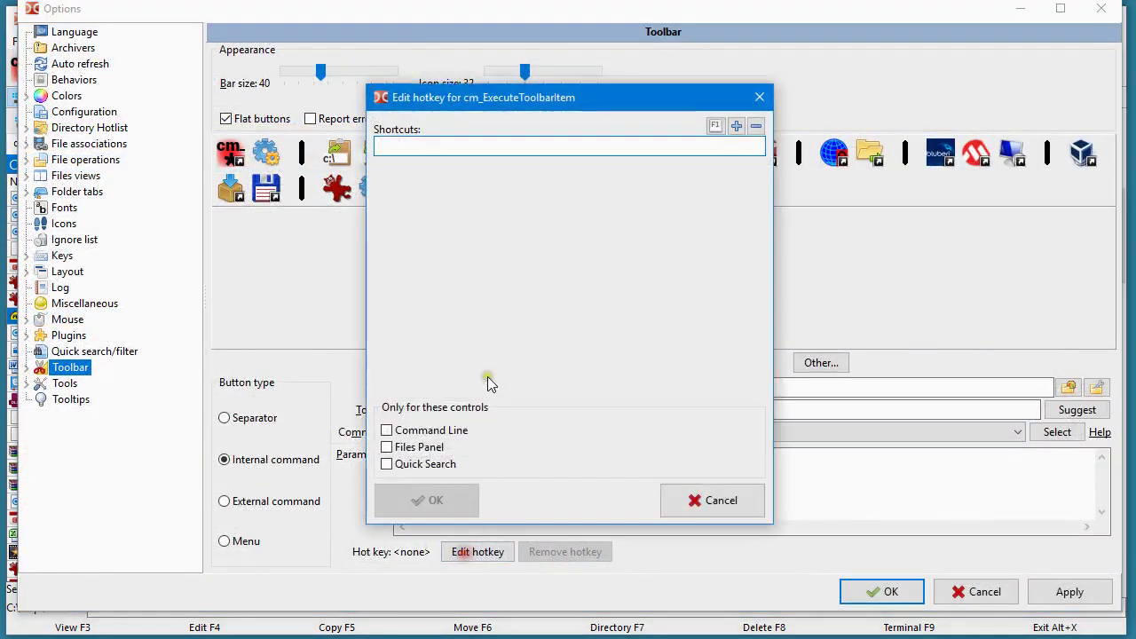
pyautogui.hotkey('shift', 'F10')
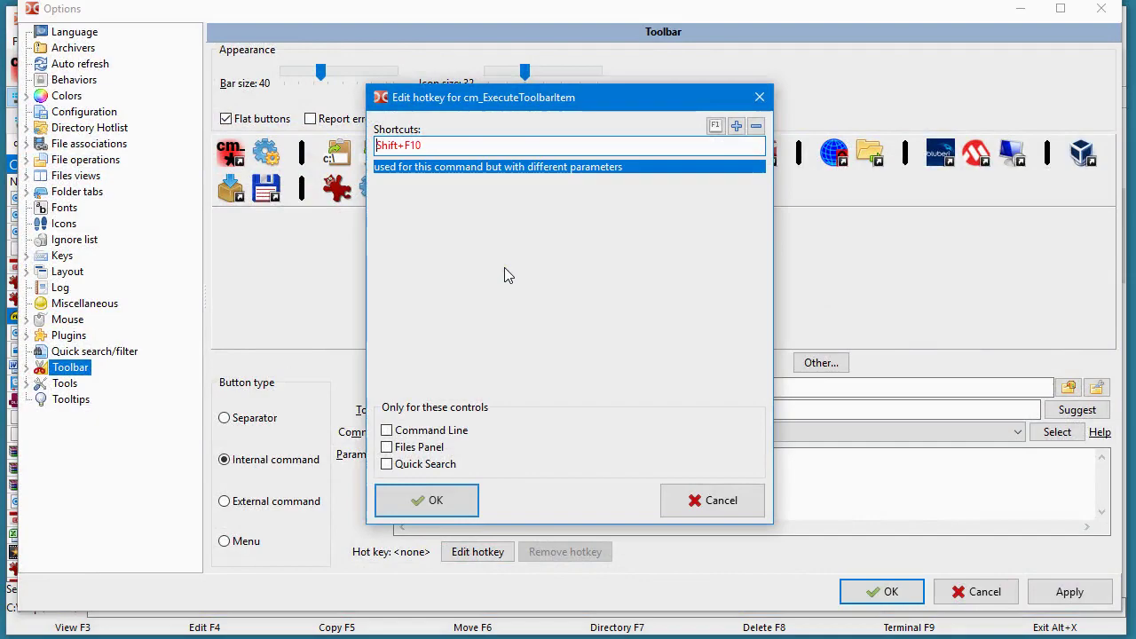
pyautogui.click(449, 501)
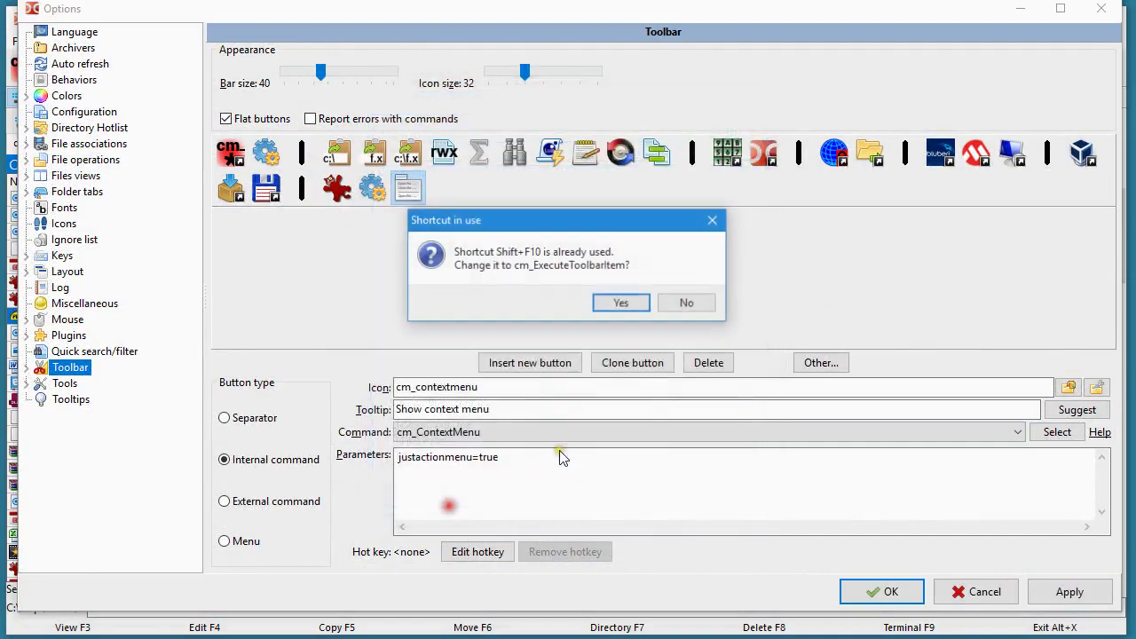
pyautogui.click(639, 304)
pyautogui.click(879, 591)
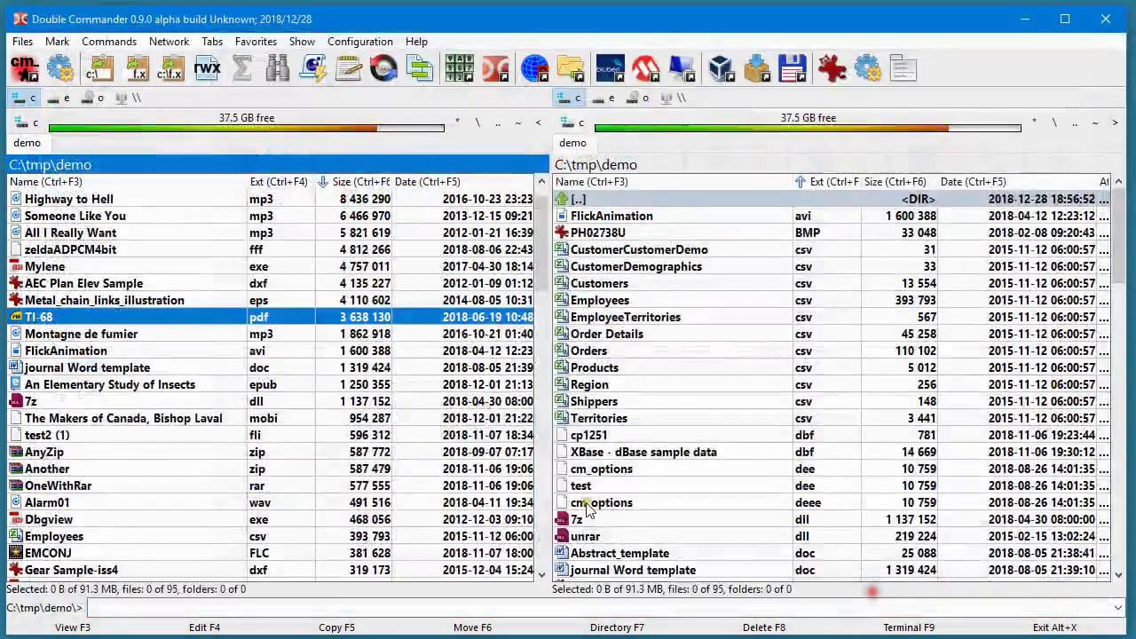
# Step: Press Shift+F10 on TI-68 to show its action-only menu, then close it
pyautogui.click(280, 402)
pyautogui.press('Up')
pyautogui.press('Up')
pyautogui.press('Up')
pyautogui.press('Up')
pyautogui.press('Up')
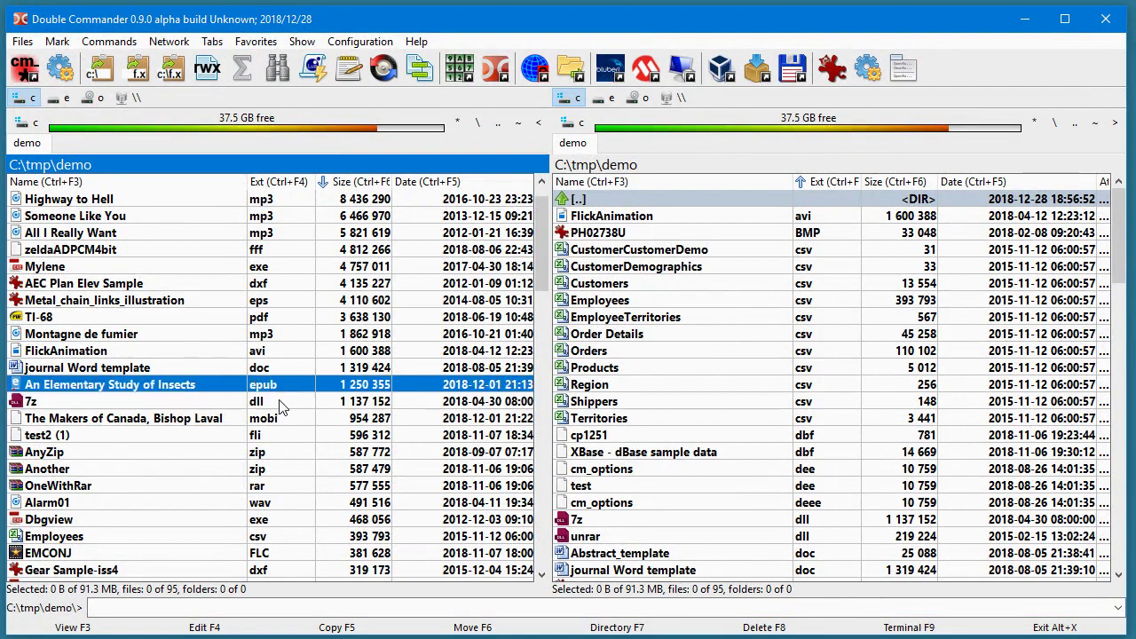
pyautogui.press('Down')
pyautogui.press('Down')
pyautogui.press('Up')
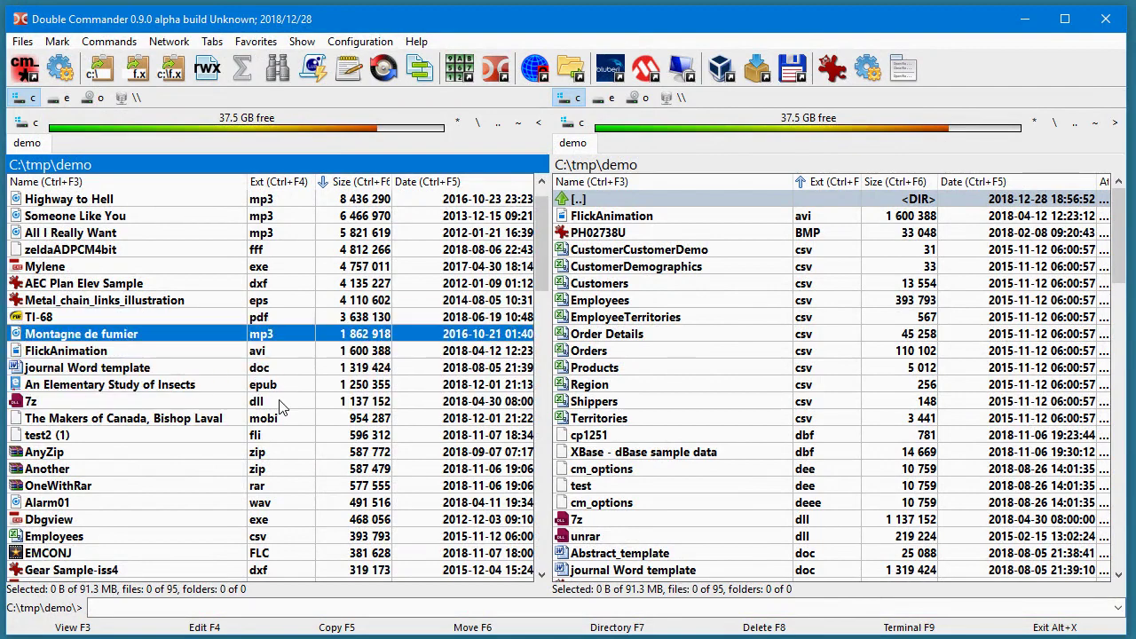
pyautogui.press('Down')
pyautogui.press('Down')
pyautogui.press('Down')
pyautogui.press('Down')
pyautogui.press('Up')
pyautogui.press('Up')
pyautogui.press('Up')
pyautogui.press('Up')
pyautogui.press('Up')
pyautogui.hotkey('shift', 'F10')
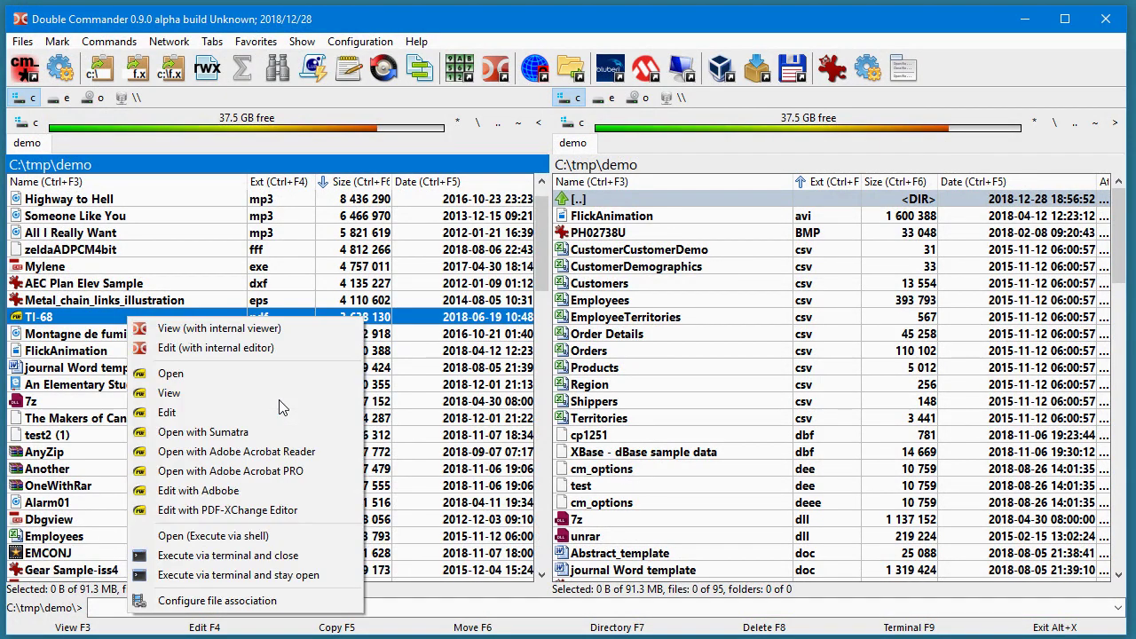
pyautogui.press('Down')
pyautogui.press('Down')
pyautogui.press('Down')
pyautogui.press('Escape')
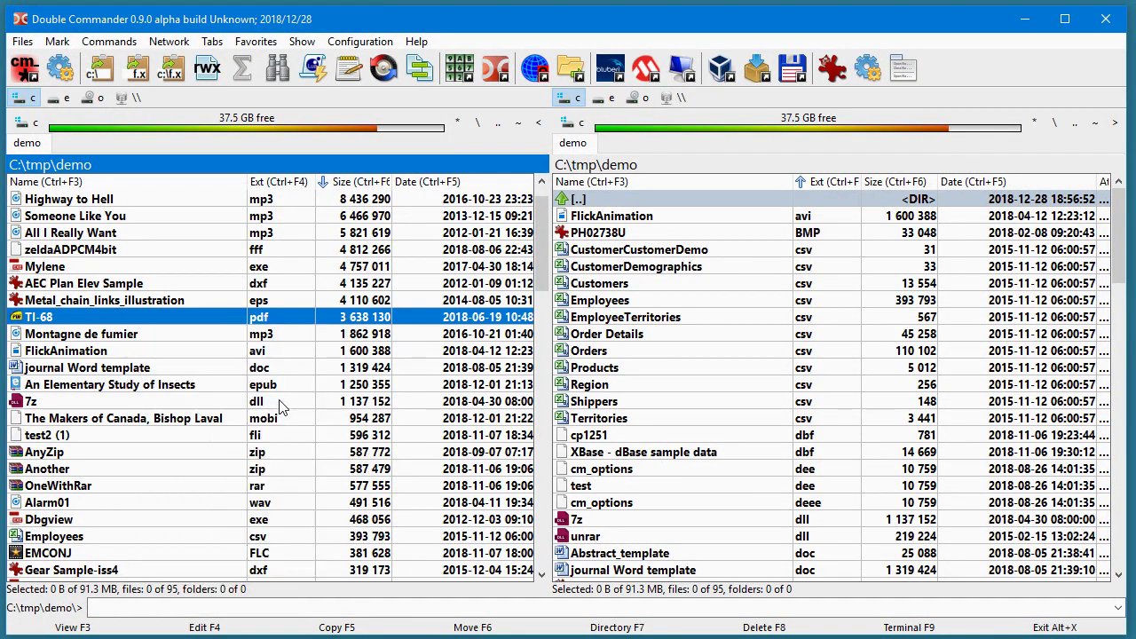
# Step: Press Shift+F10 on AEC Plan Elev Sample to check its menu, then close it
pyautogui.press('Up')
pyautogui.press('Up')
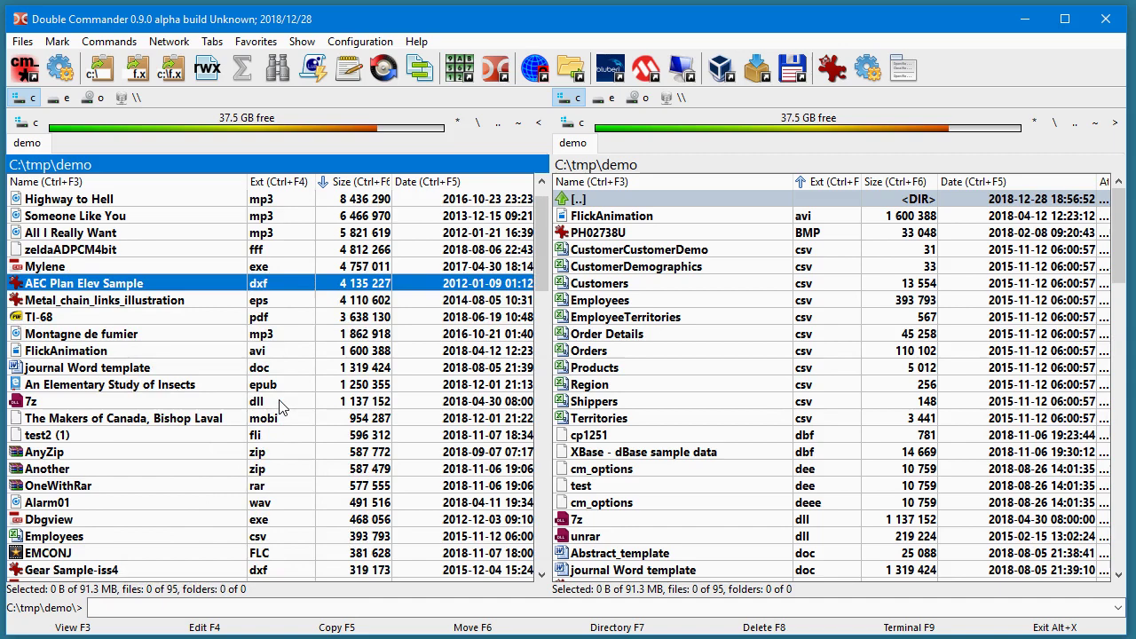
pyautogui.hotkey('shift', 'F10')
pyautogui.press('Down')
pyautogui.press('Down')
pyautogui.press('Up')
pyautogui.press('Up')
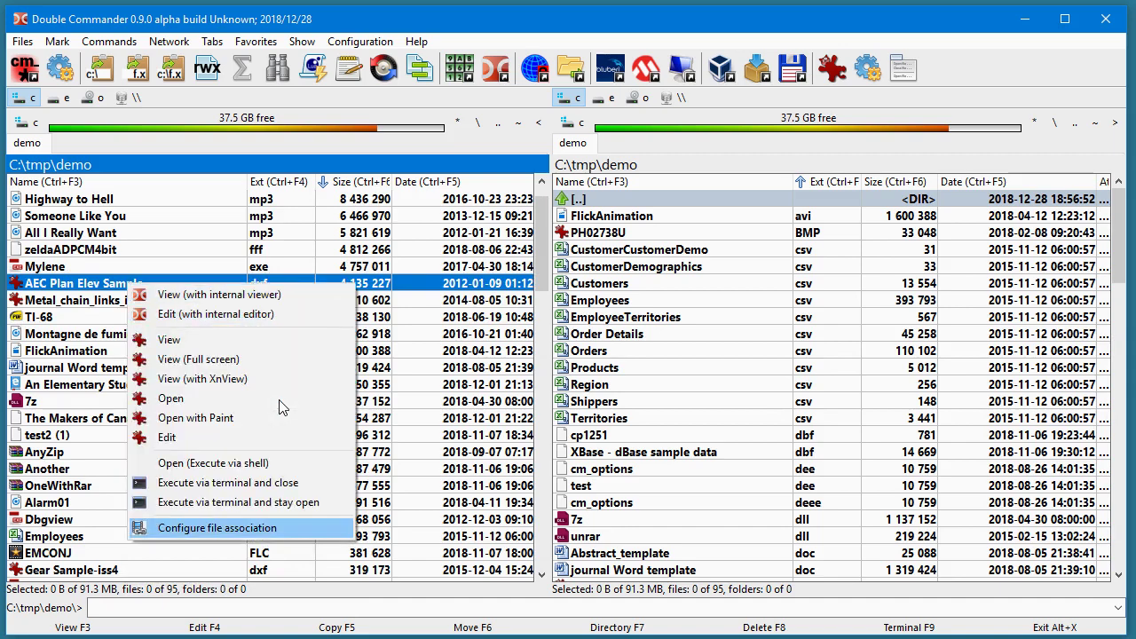
pyautogui.press('Escape')
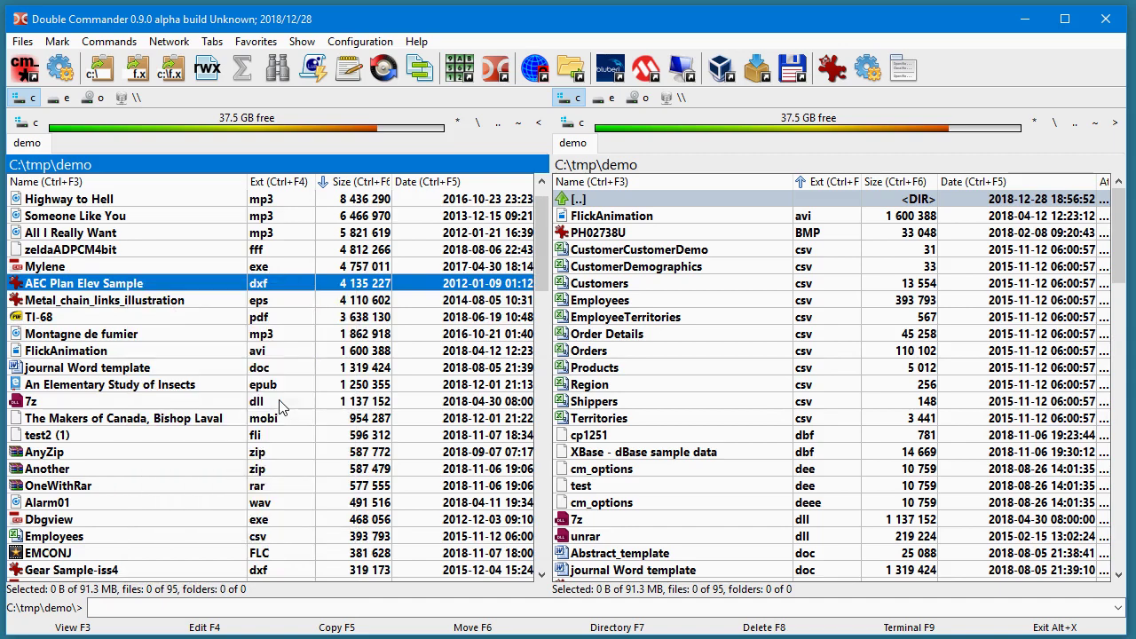
# Step: Drag the show-context-menu button from the main toolbar to the end of the Double Commander submenu
pyautogui.rightClick(925, 69)
pyautogui.click(977, 81)
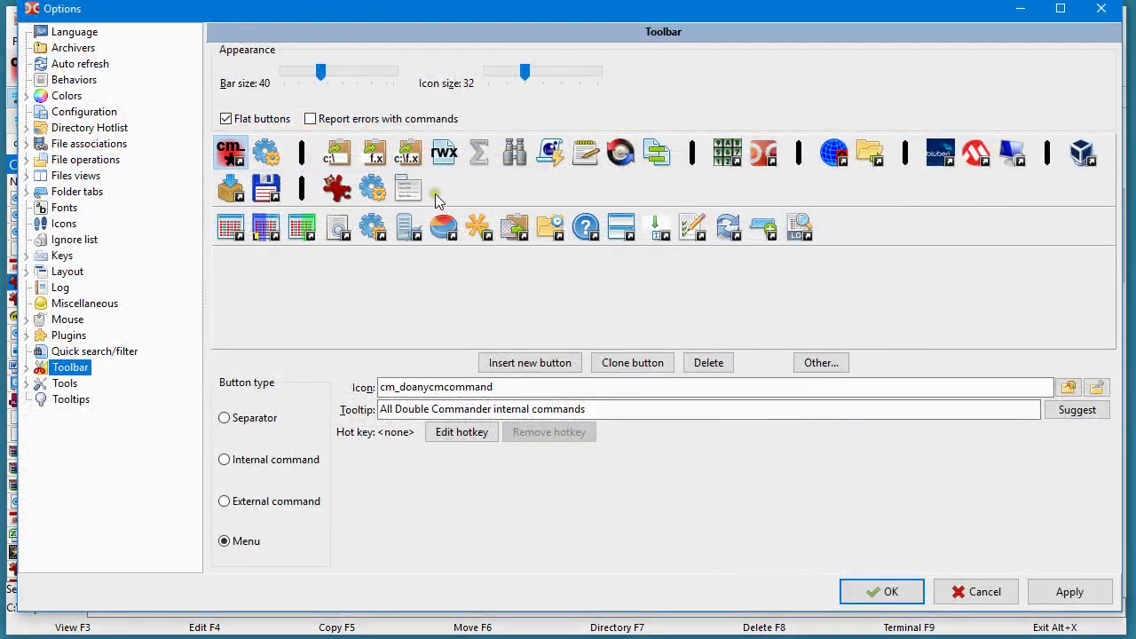
pyautogui.click(408, 189)
pyautogui.click(765, 157)
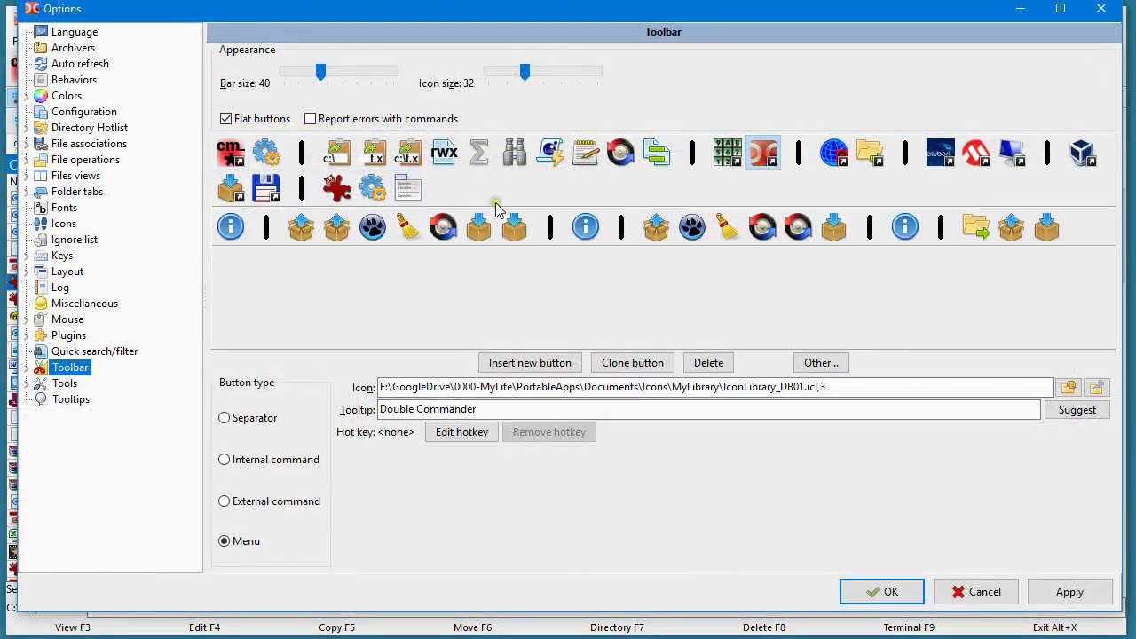
pyautogui.moveTo(456, 197); pyautogui.dragTo(1077, 228)
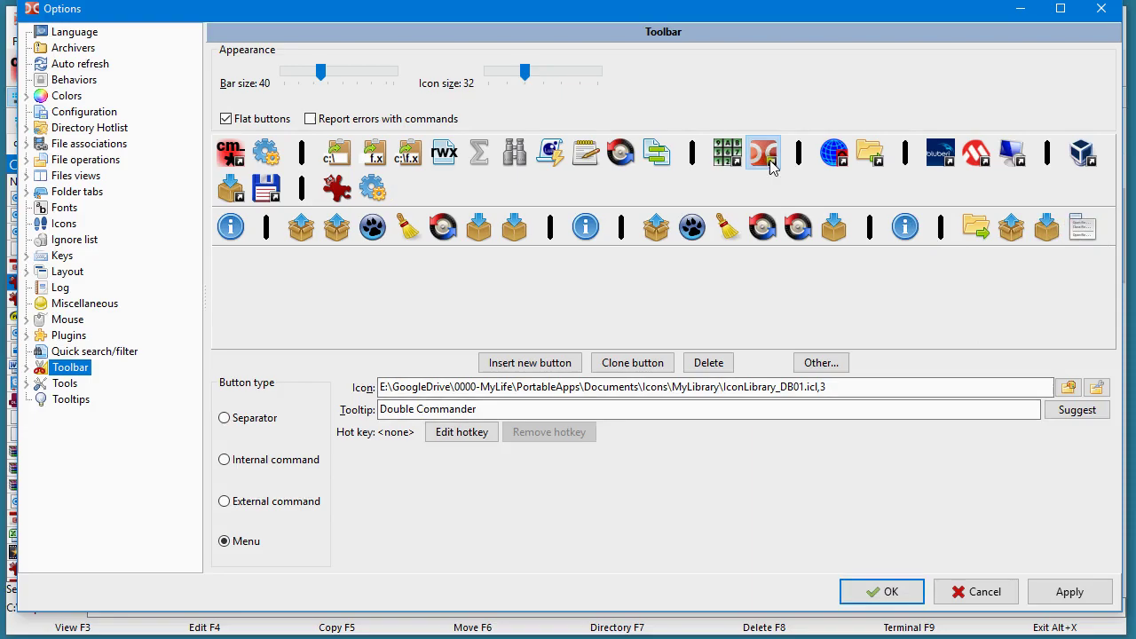
pyautogui.click(882, 590)
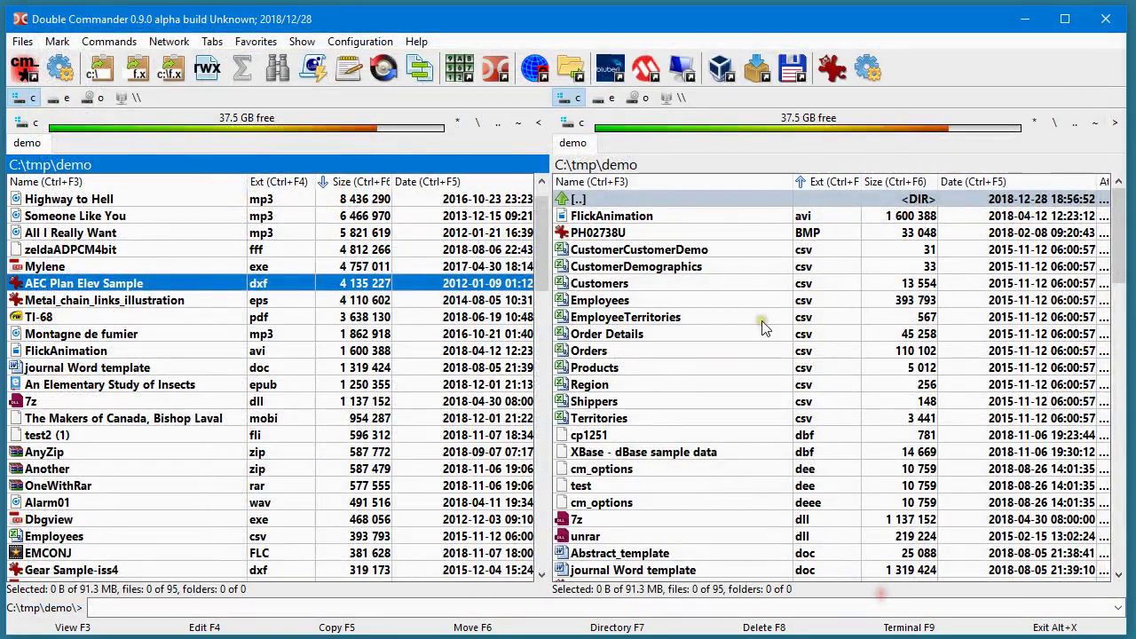
pyautogui.click(377, 331)
pyautogui.click(358, 286)
pyautogui.click(498, 76)
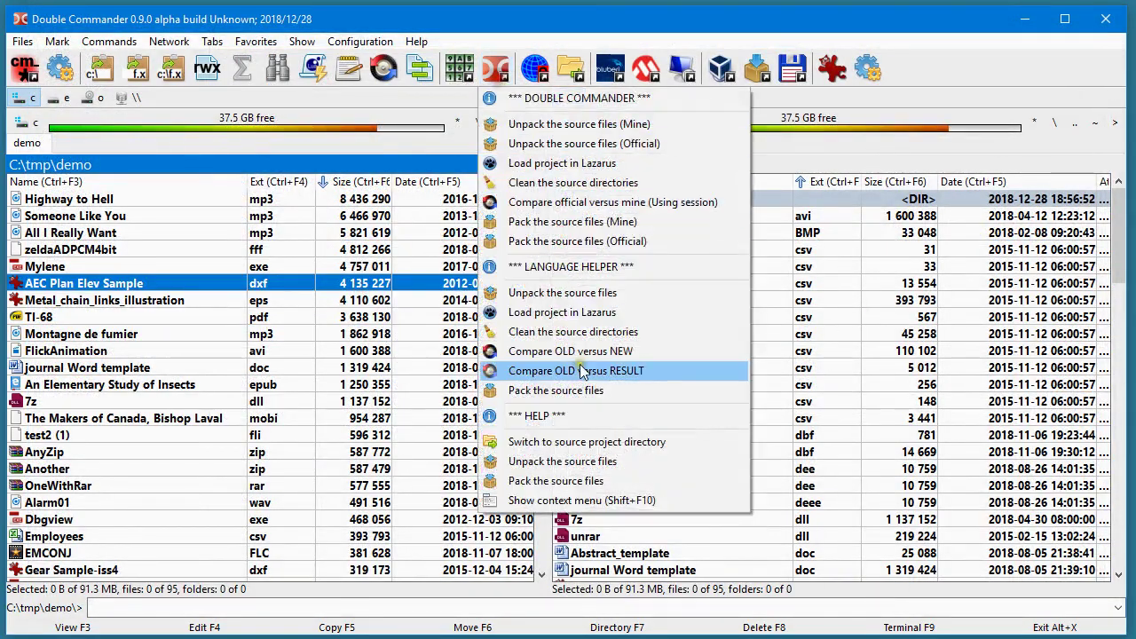
pyautogui.click(315, 371)
pyautogui.click(256, 300)
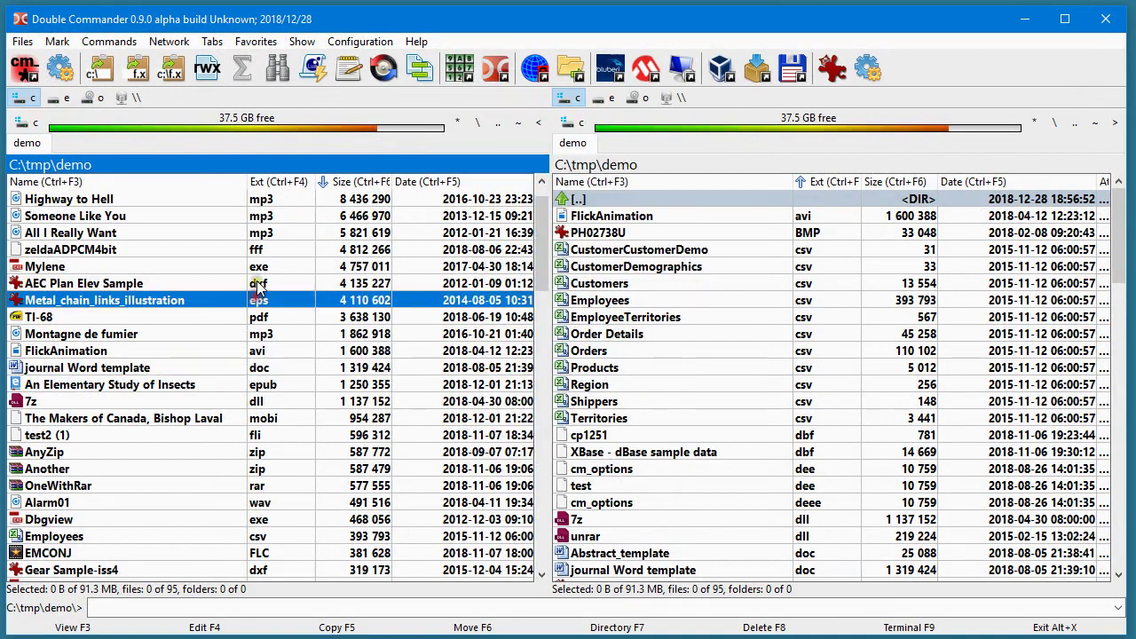
pyautogui.press('Down')
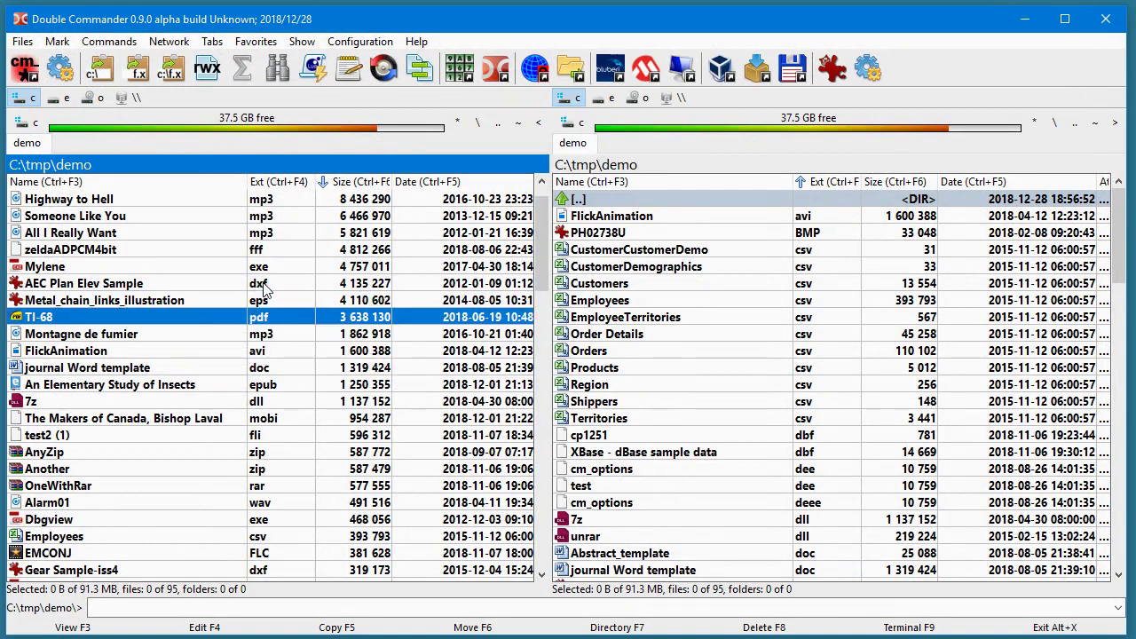
pyautogui.hotkey('shift', 'F10')
pyautogui.press('Escape')
pyautogui.click(281, 300)
pyautogui.click(279, 318)
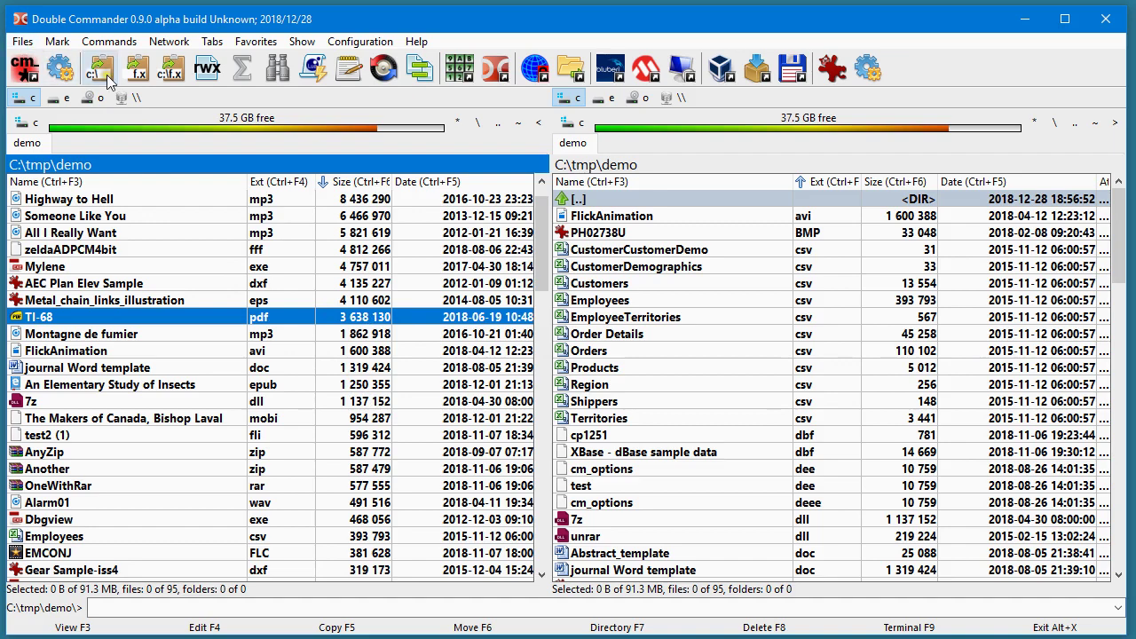
pyautogui.click(22, 41)
pyautogui.click(348, 234)
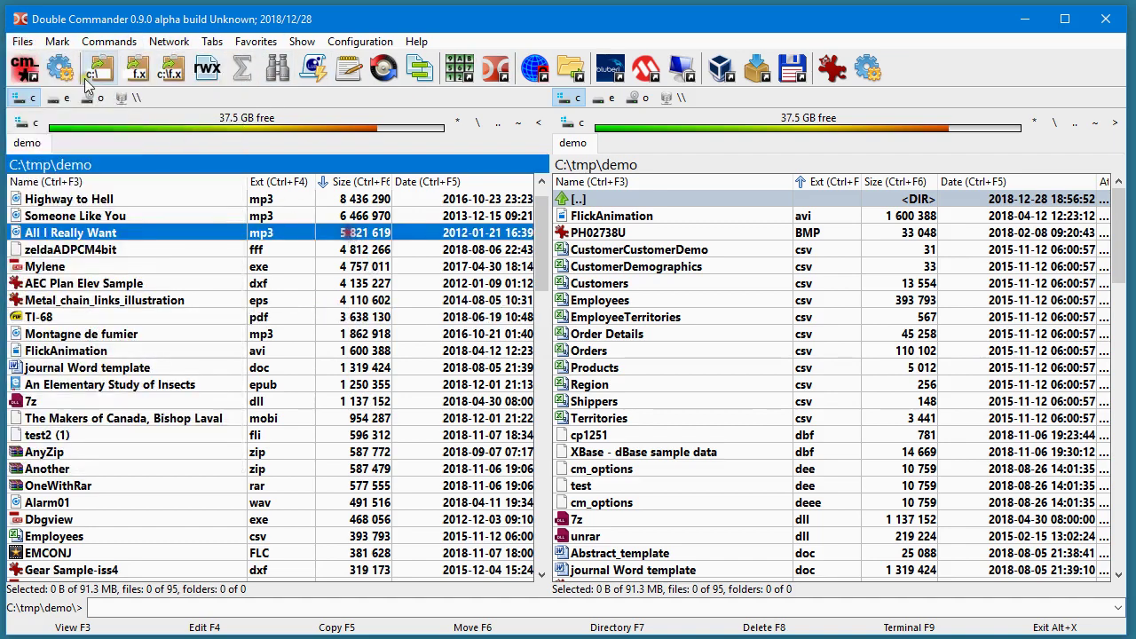
pyautogui.click(24, 67)
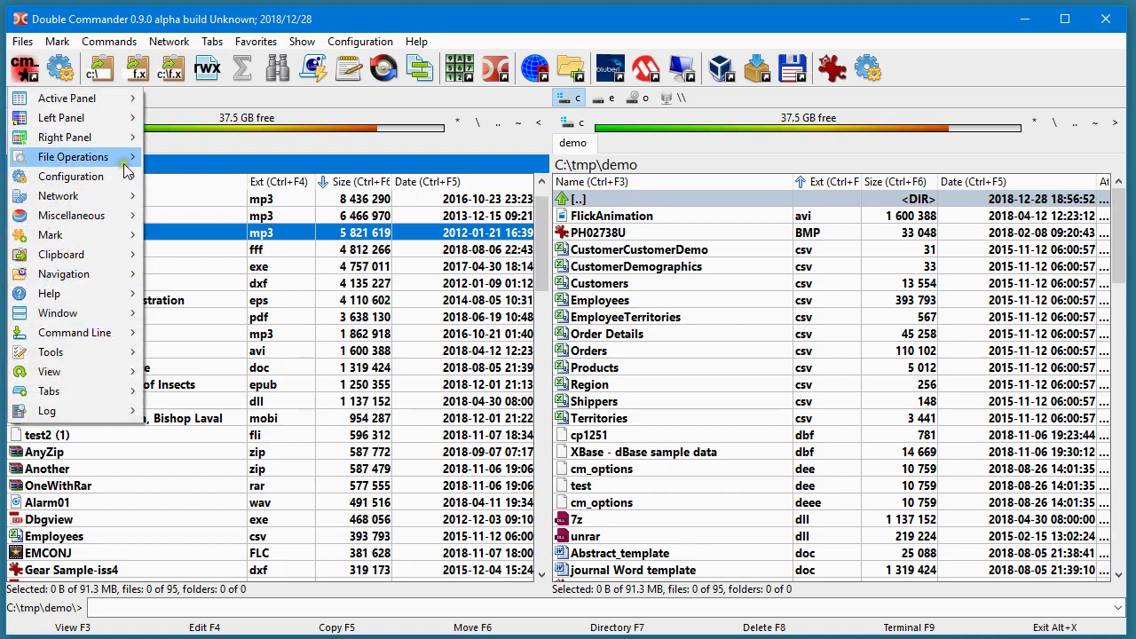
pyautogui.moveTo(127, 169)
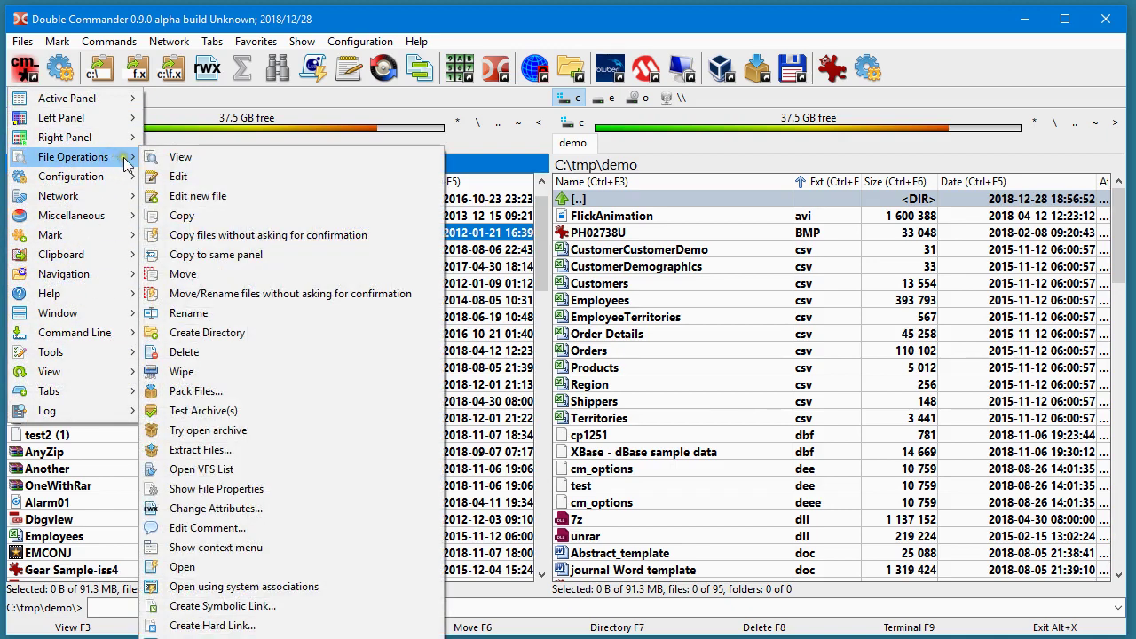
pyautogui.click(513, 321)
pyautogui.click(232, 254)
pyautogui.click(242, 267)
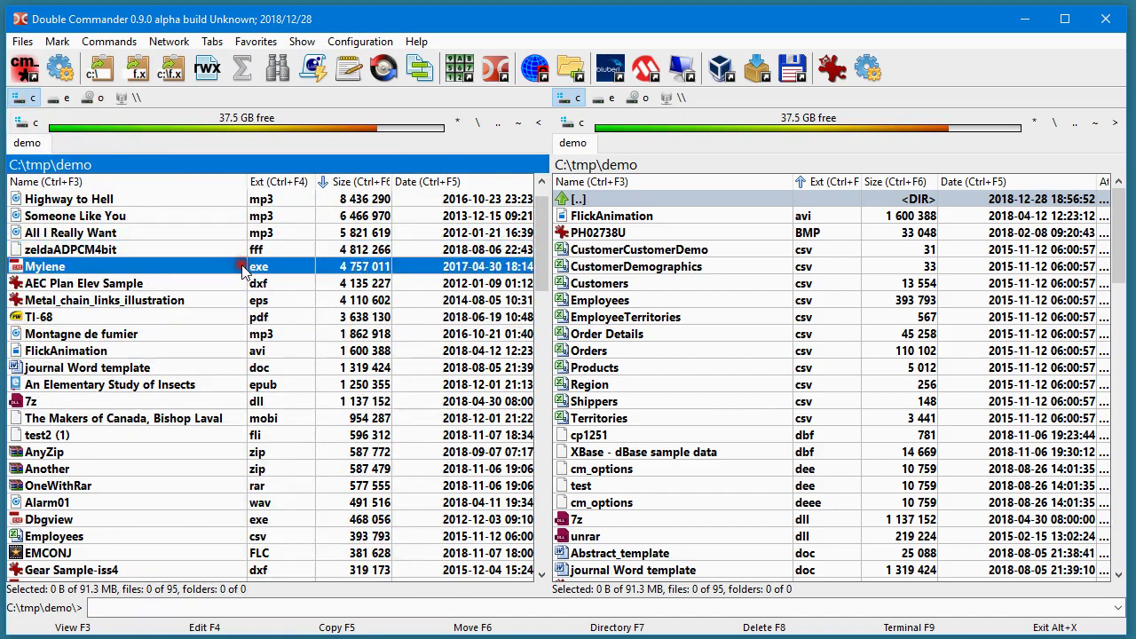
pyautogui.click(268, 319)
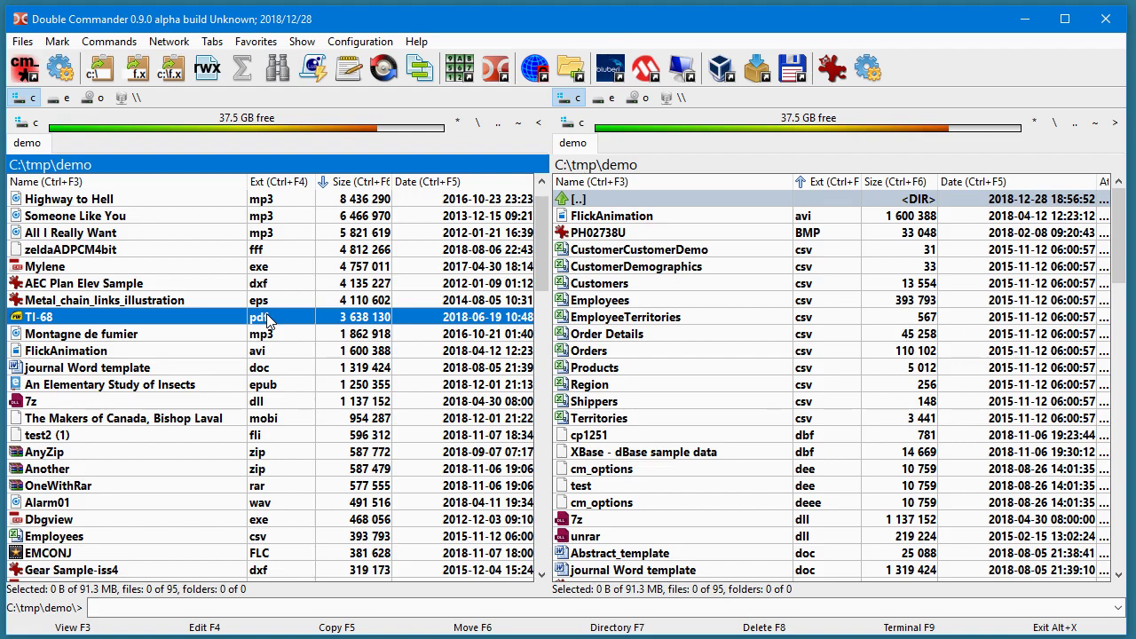
pyautogui.rightClick(269, 321)
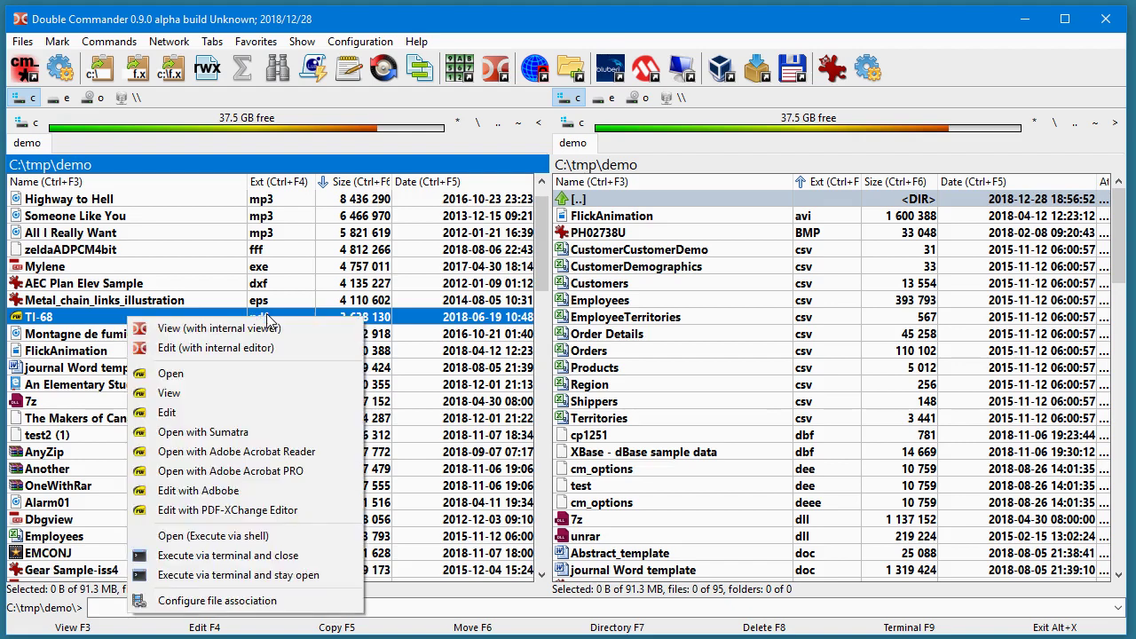
pyautogui.click(64, 314)
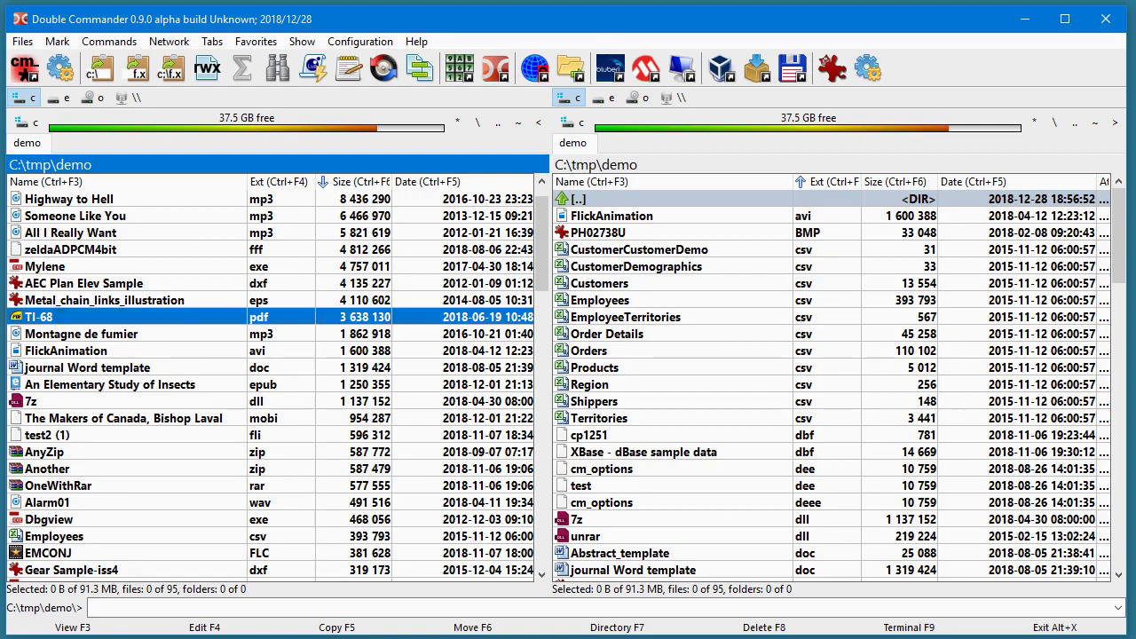